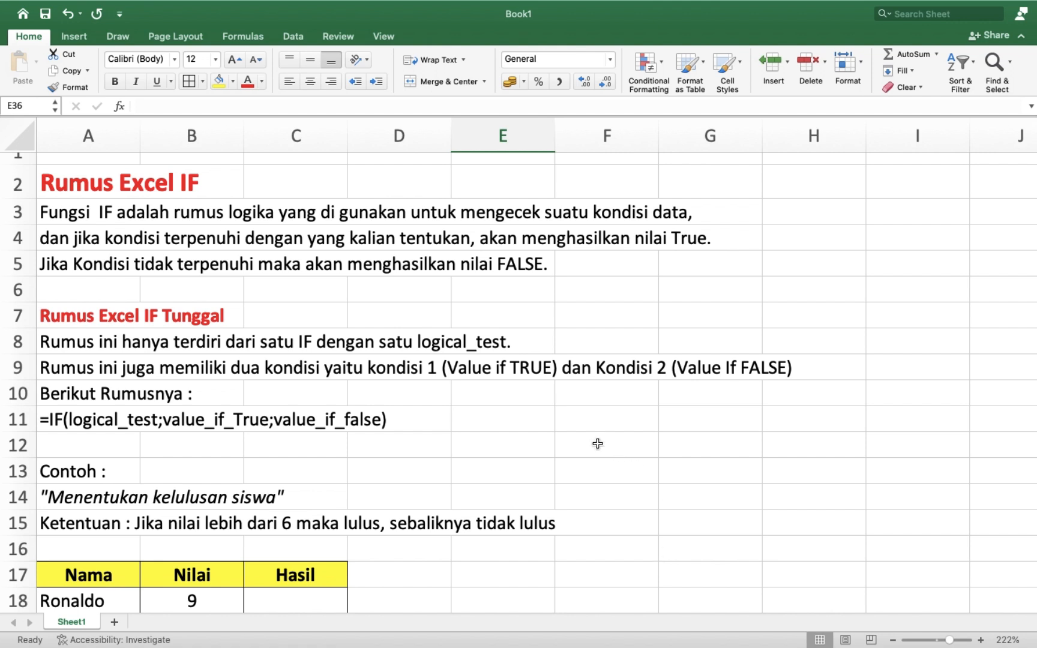
Step: Review the introduction to the IF function in rows 2 to 5, including its TRUE and FALSE outcomes
click(168, 196)
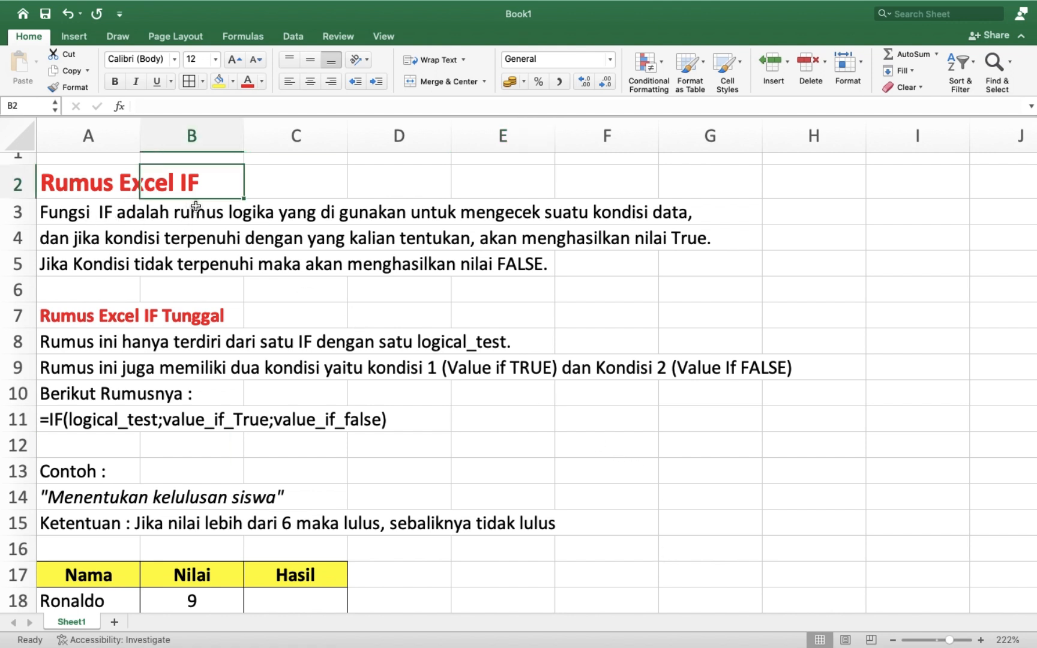
click(197, 210)
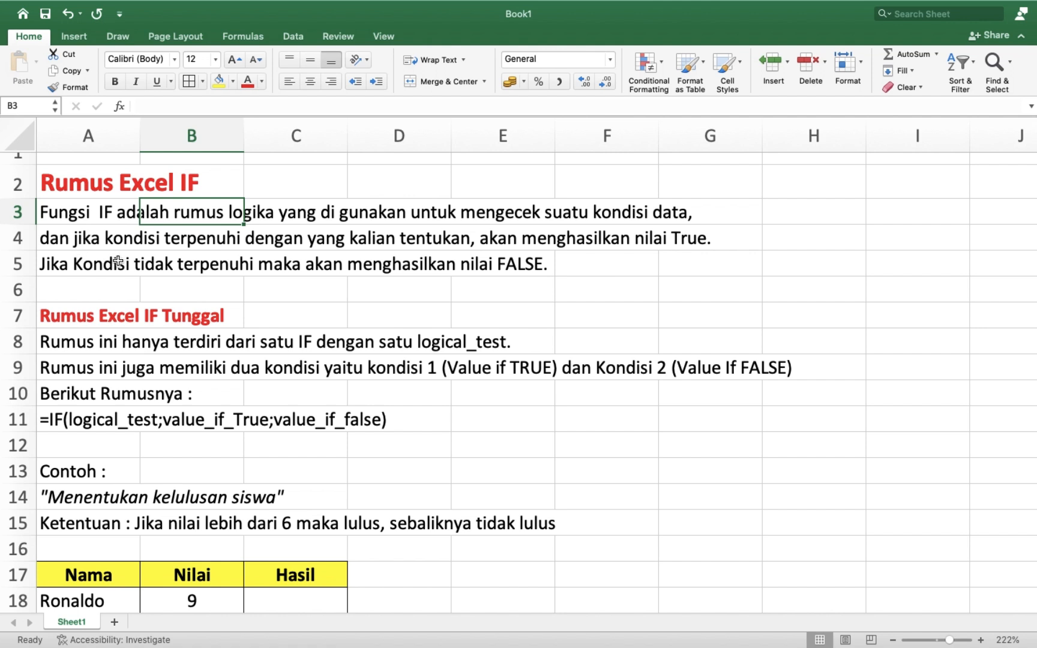
click(214, 240)
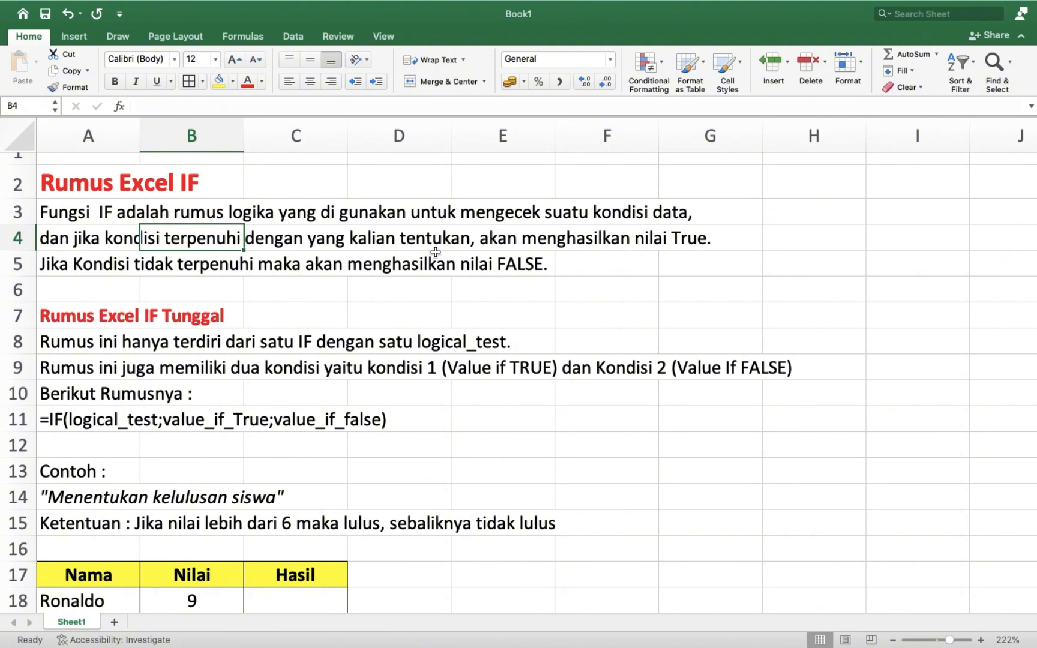
click(691, 241)
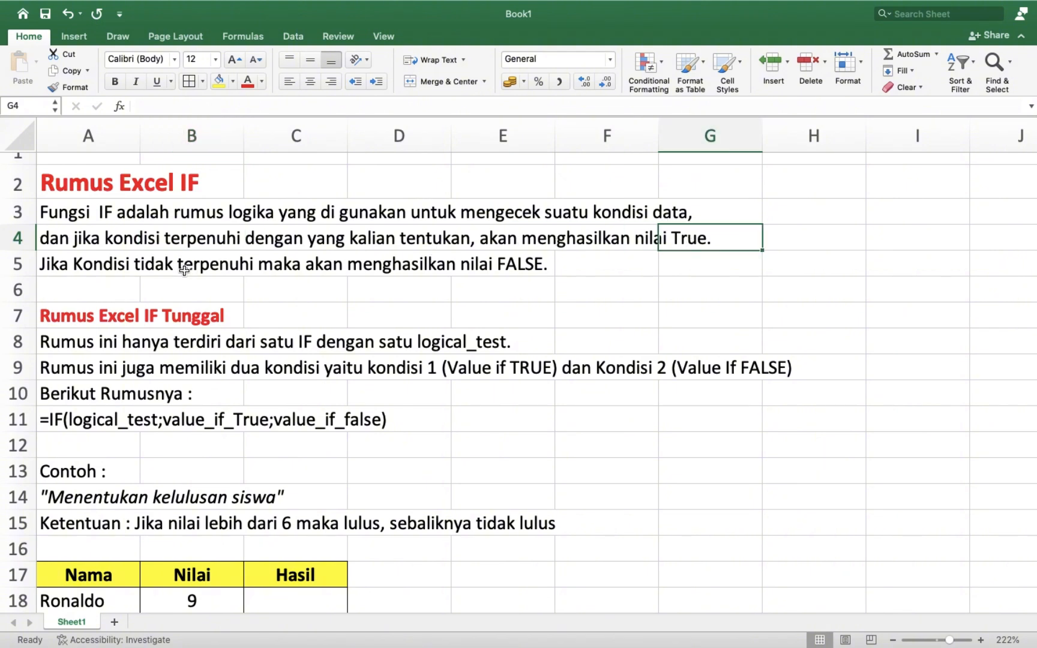
click(83, 269)
click(204, 266)
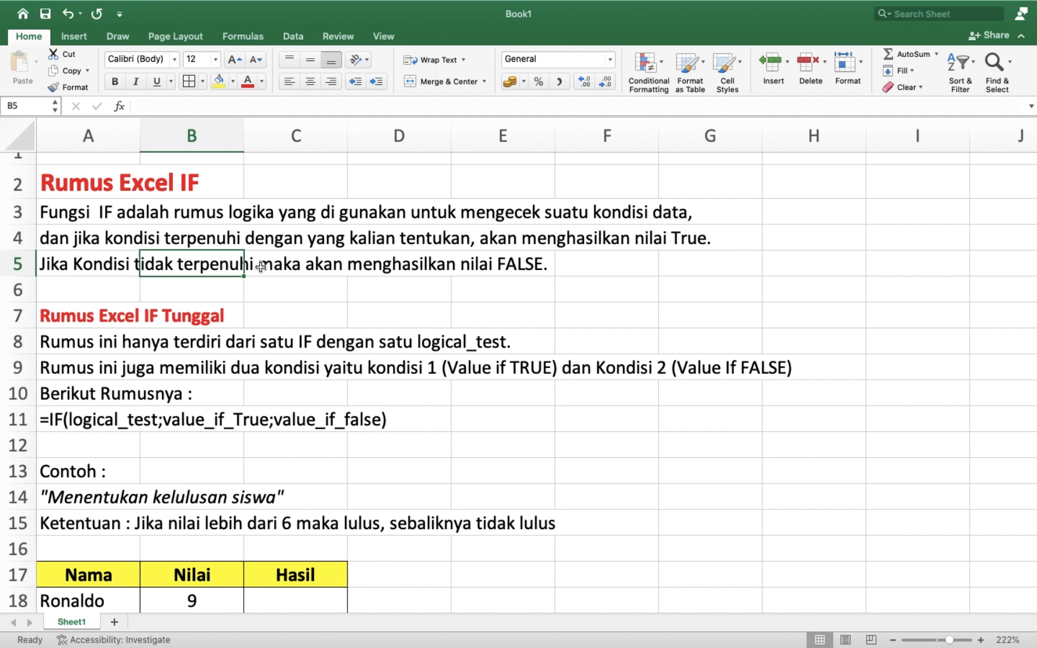
click(340, 267)
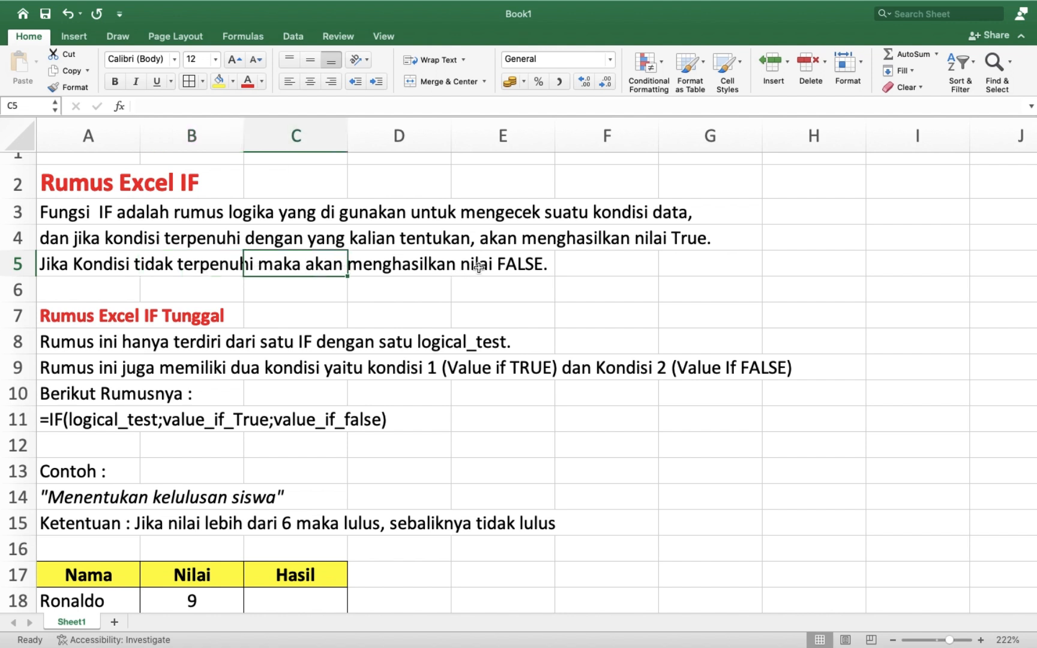
click(489, 257)
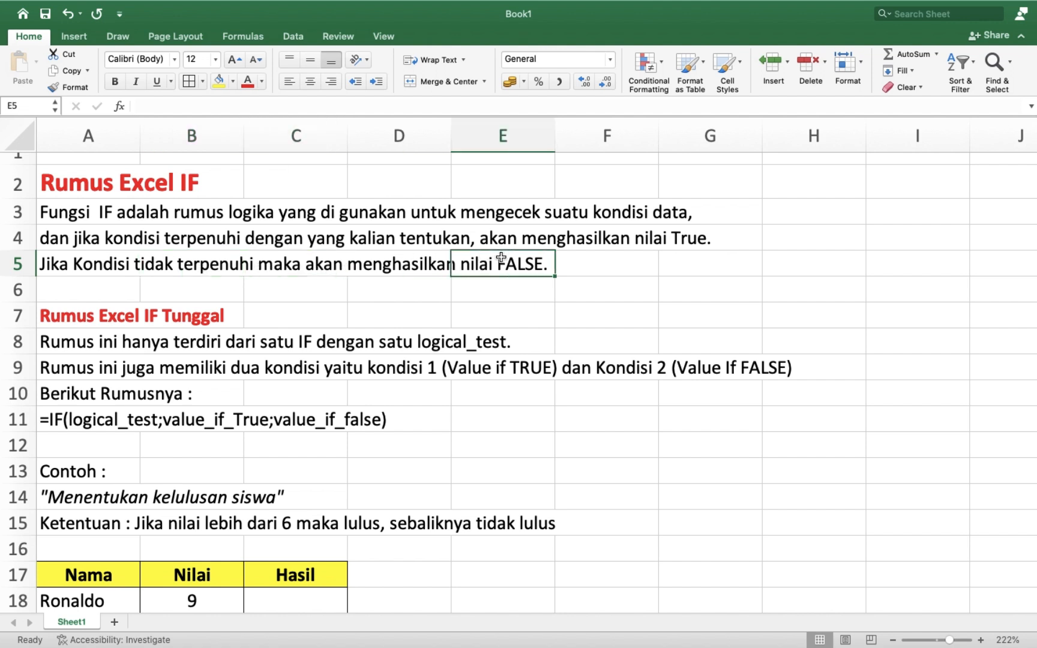
Step: Examine the "Rumus Excel IF Tunggal" section in rows 7 to 11, including the single IF formula's syntax
click(48, 316)
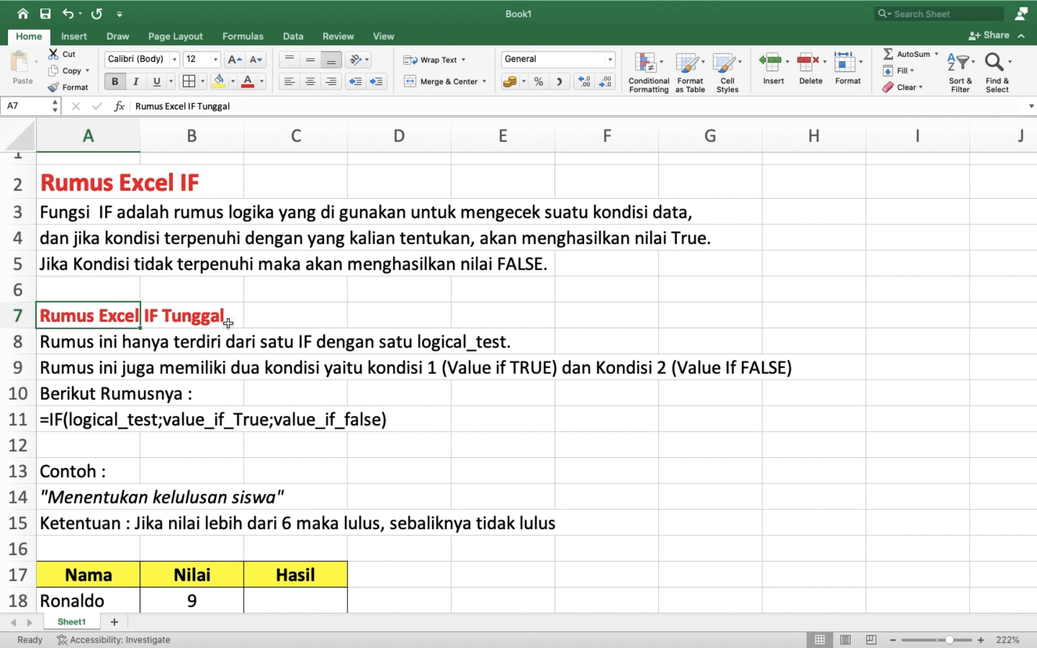
click(58, 349)
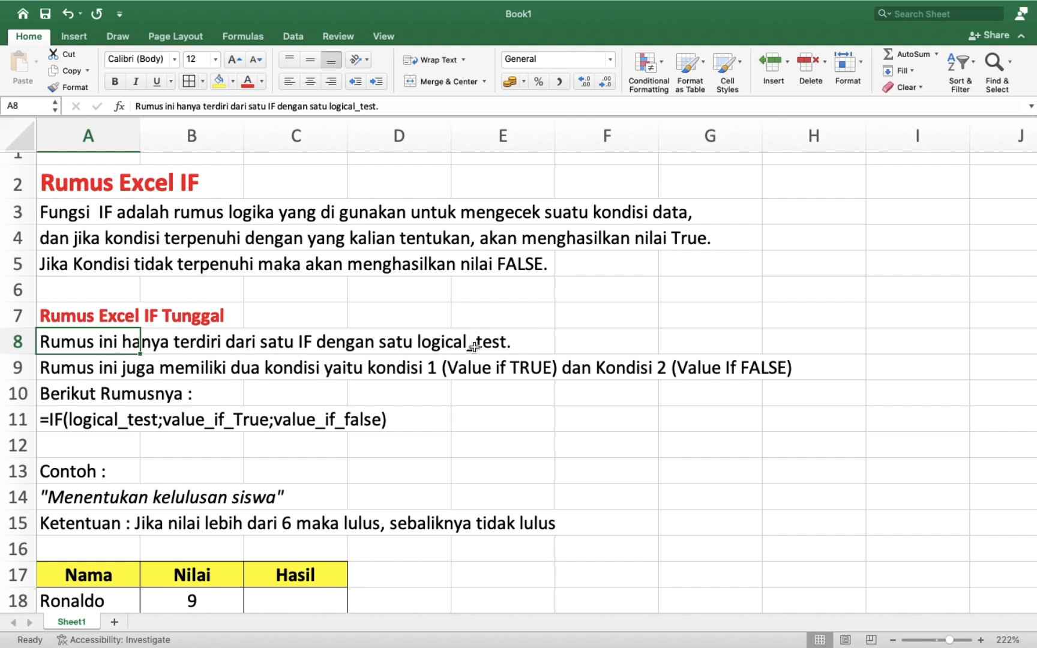
click(83, 373)
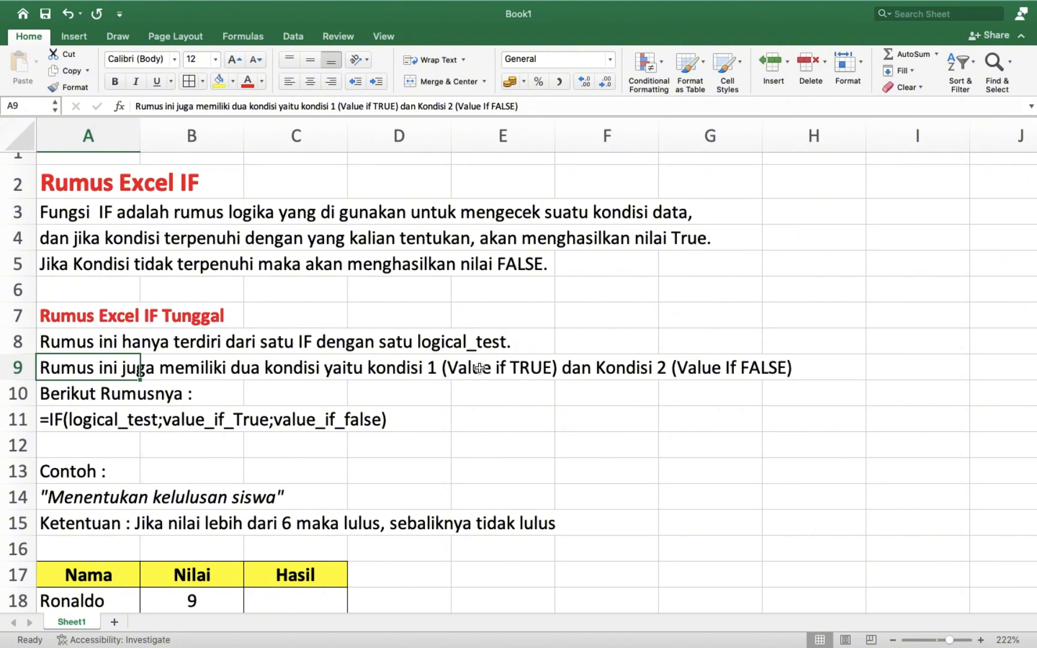
click(592, 370)
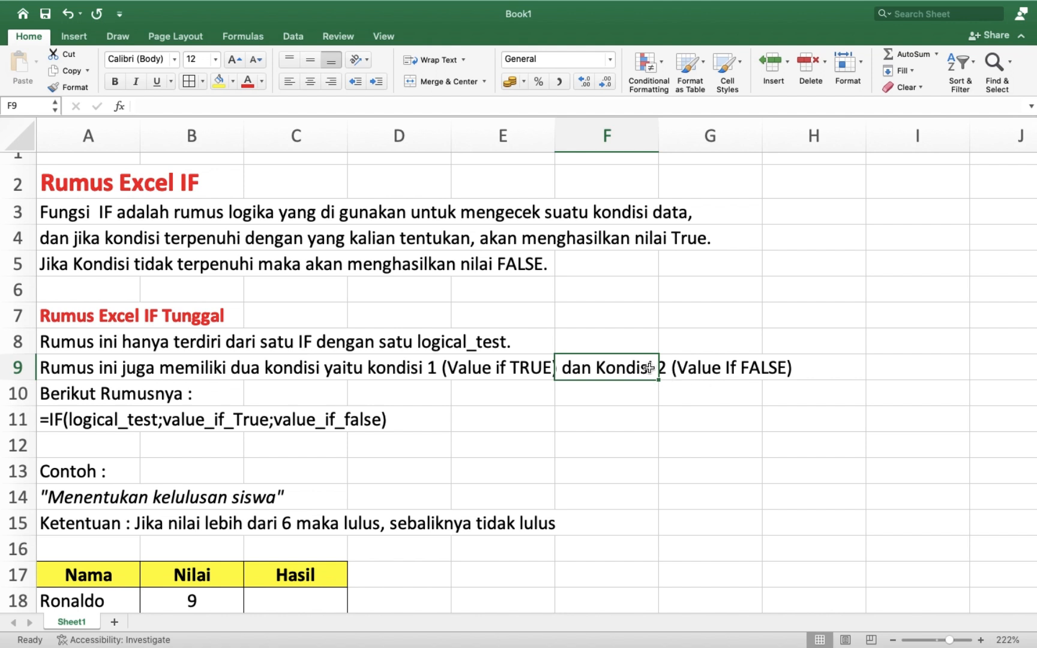
click(69, 403)
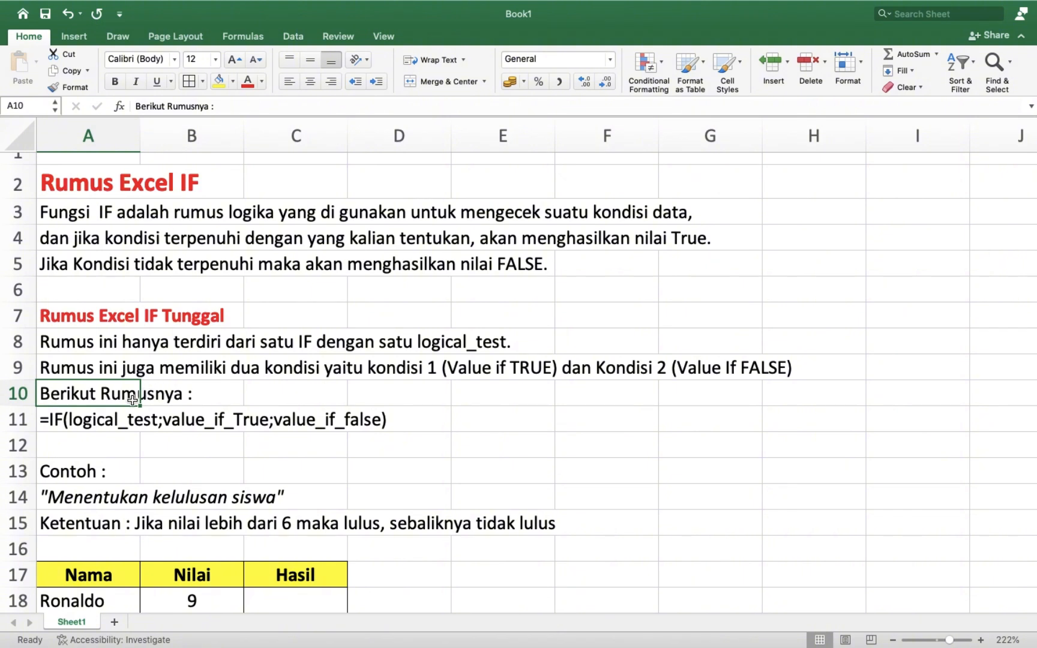
click(177, 392)
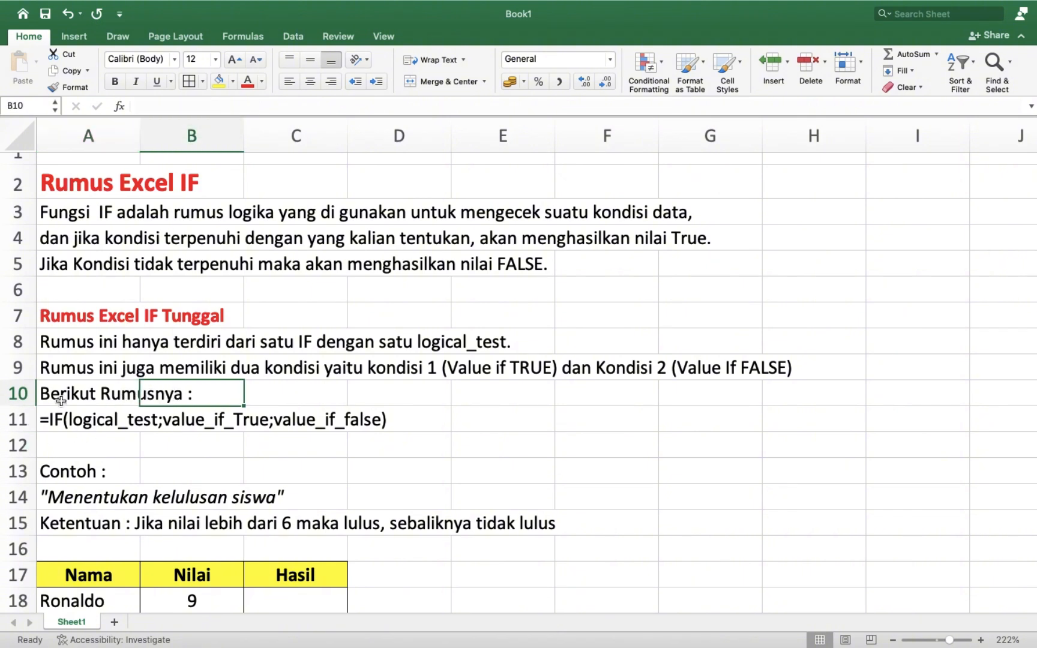
click(118, 427)
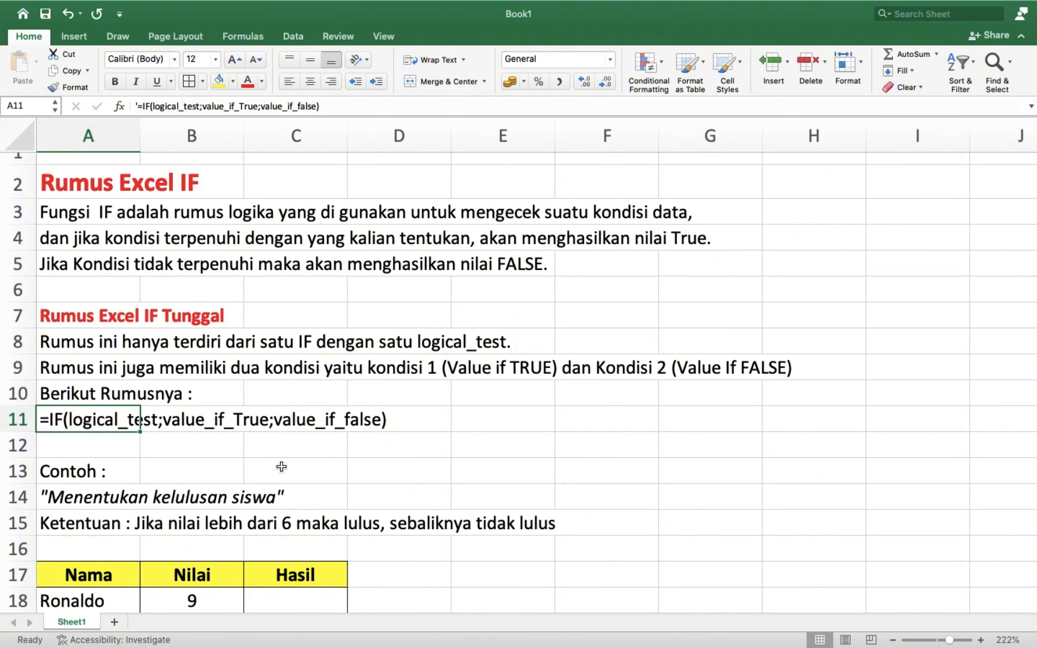
click(382, 414)
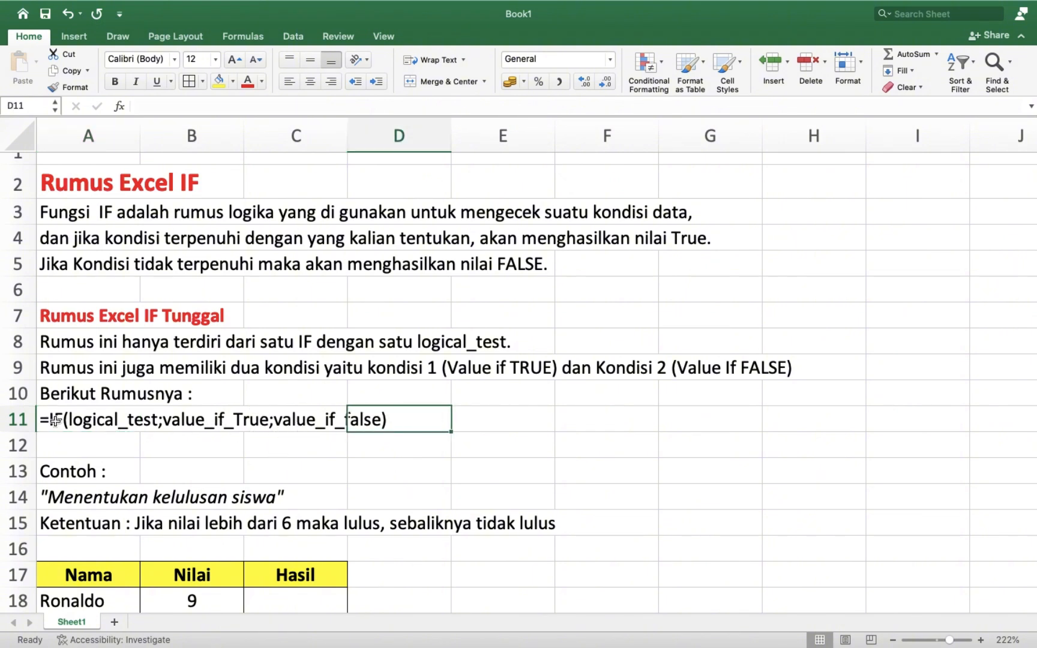
drag(52, 421, 381, 422)
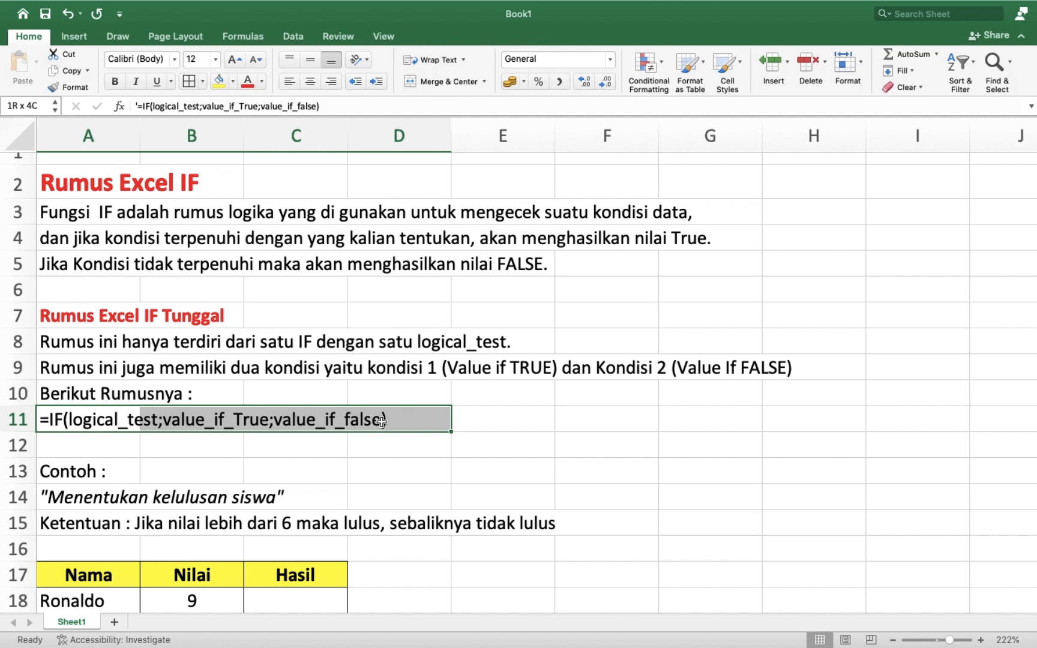
click(460, 440)
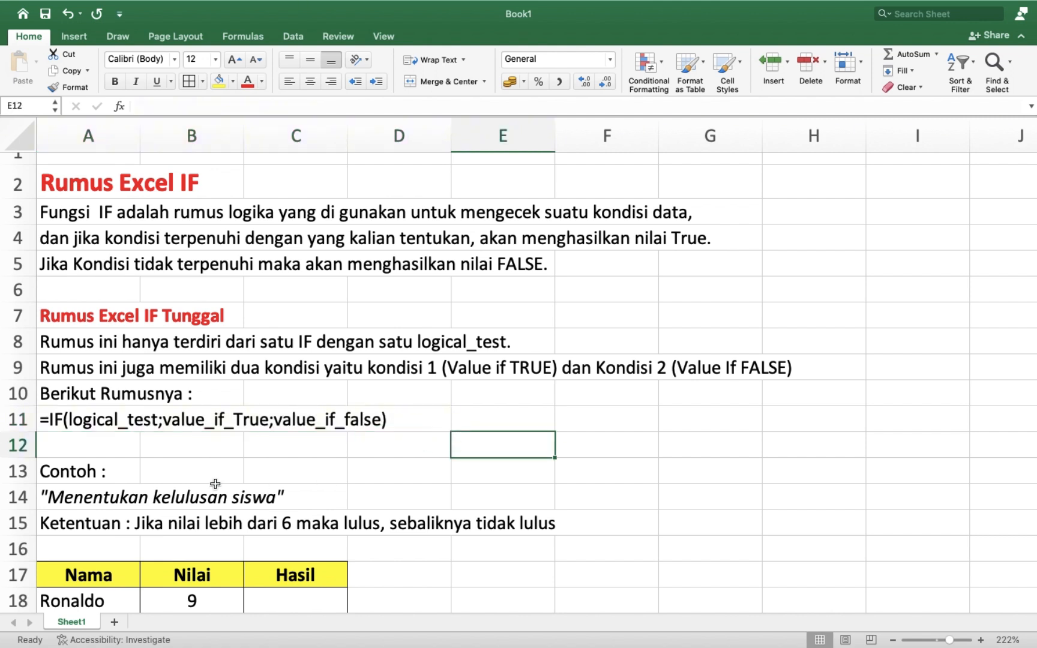
Step: Examine the "Menentukan kelulusan siswa" example, its passing rule and the table with the Nama, Nilai and Hasil columns
click(56, 471)
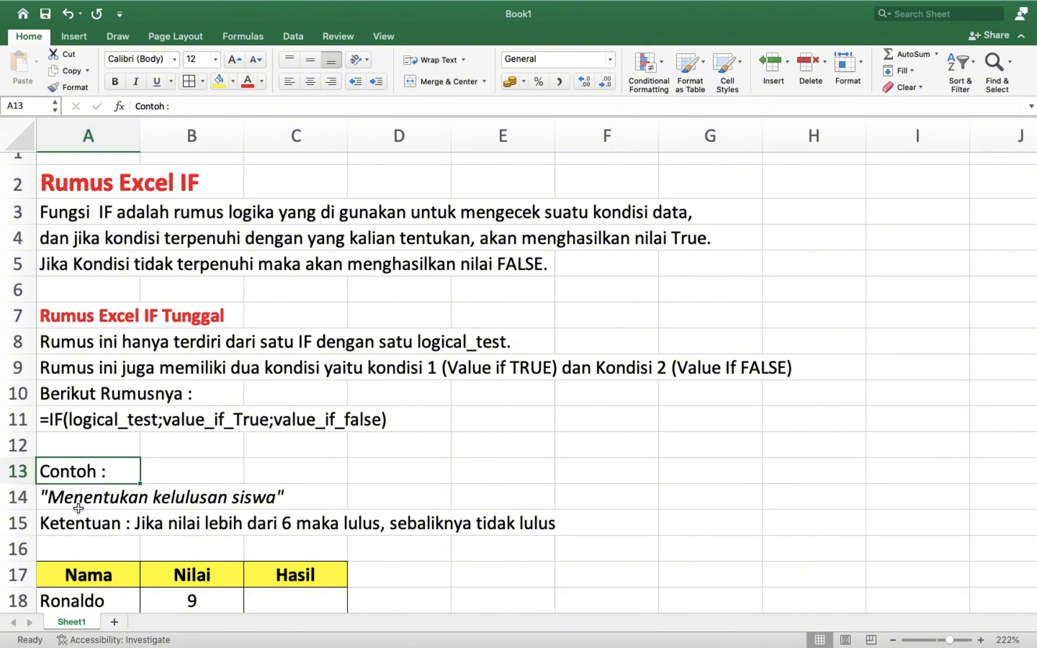
drag(78, 508, 288, 502)
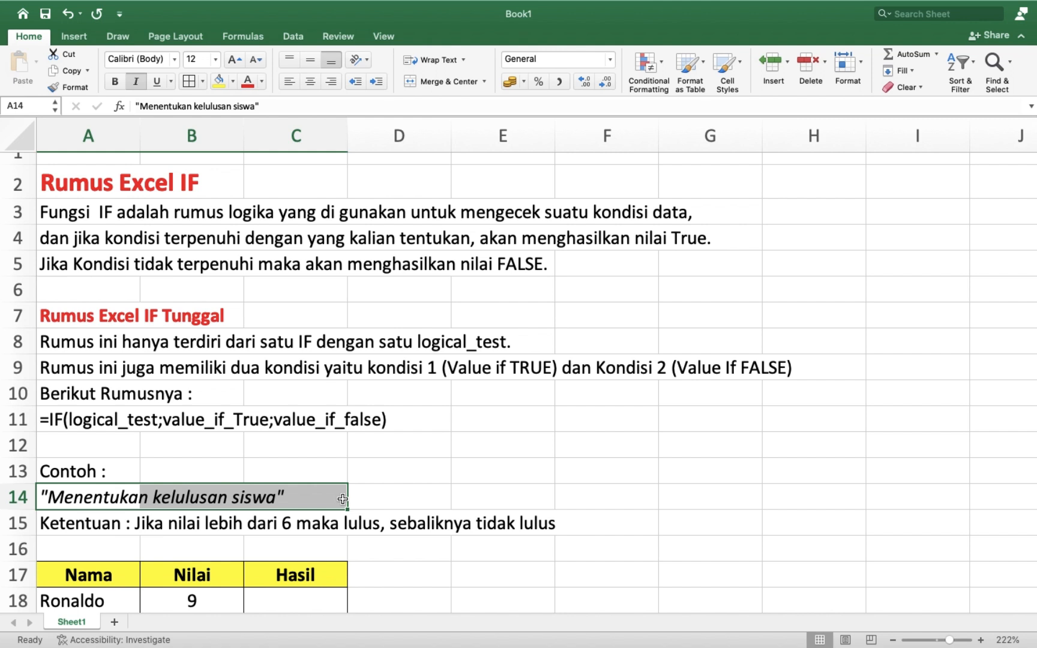
click(519, 470)
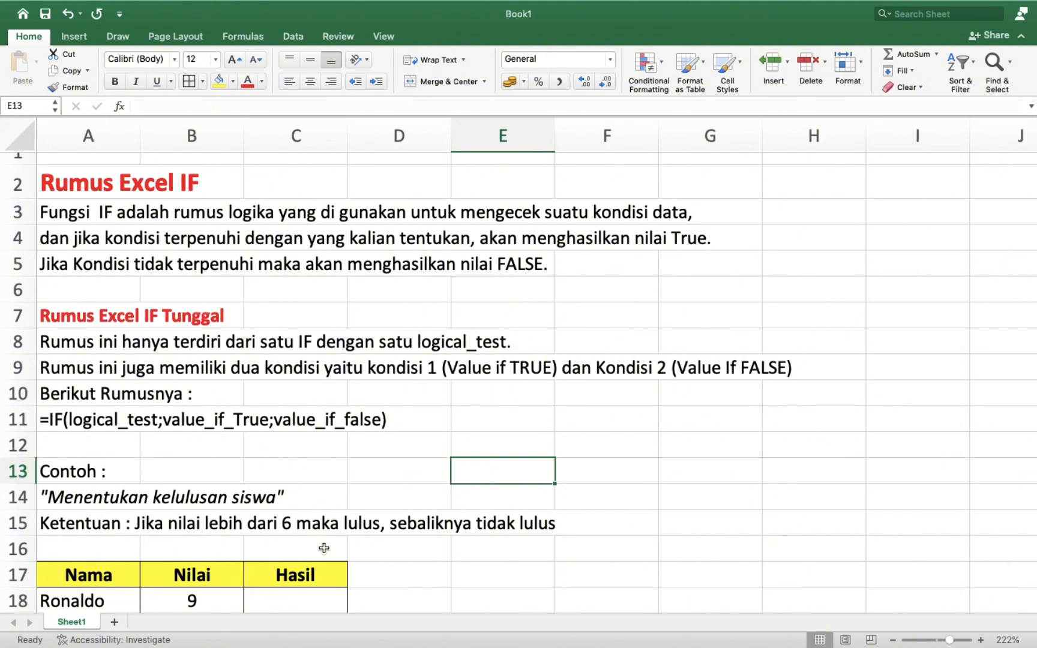
scroll(324, 548, down, 6)
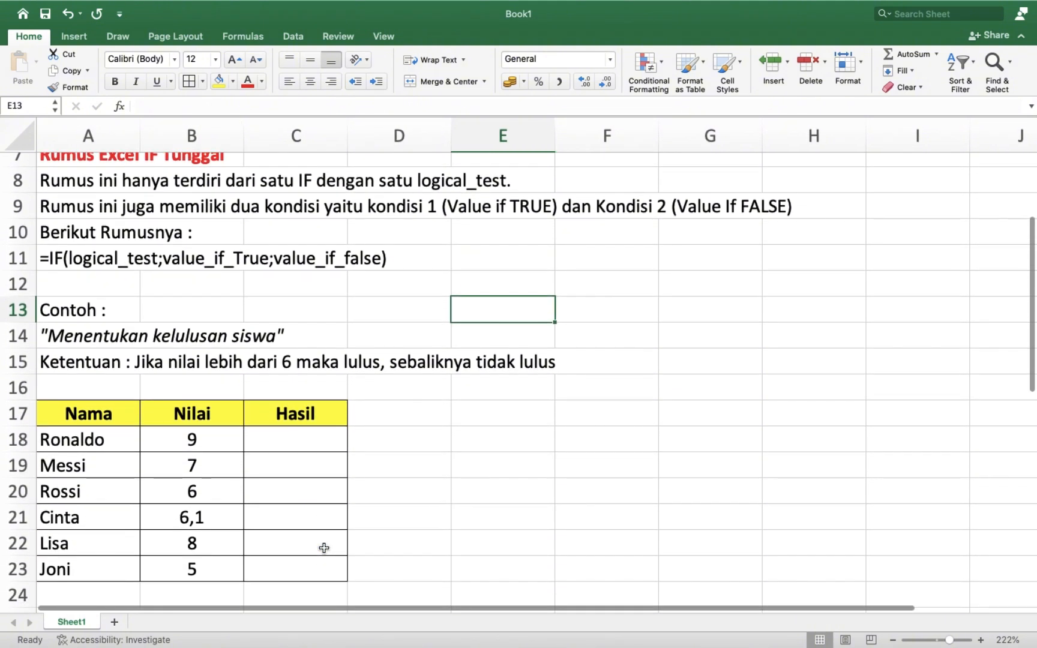
scroll(324, 548, down, 2)
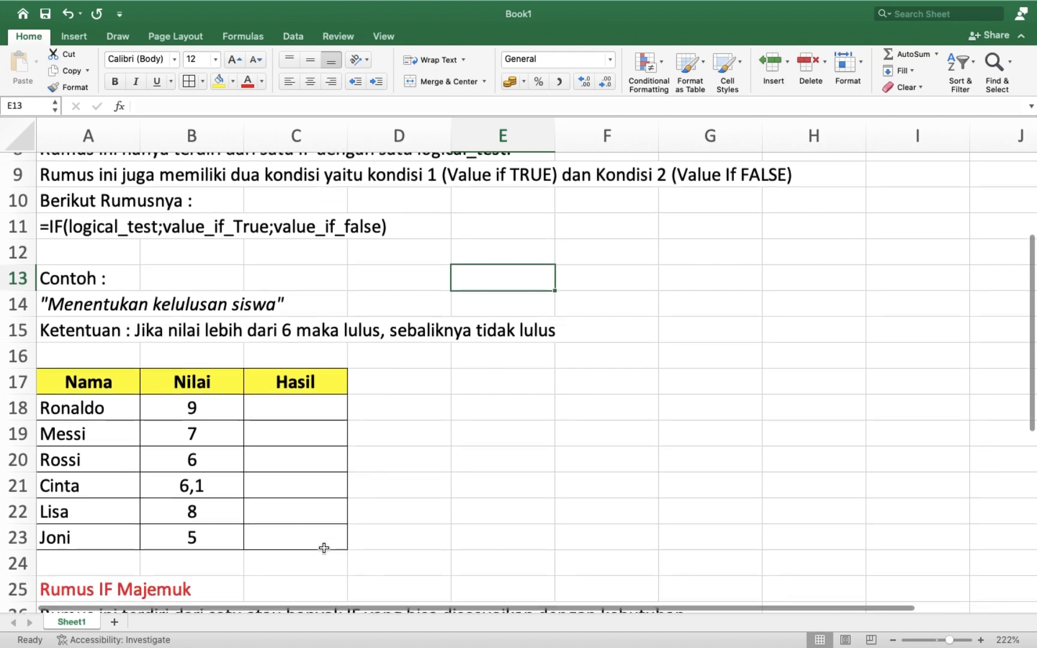
scroll(324, 548, up, 1)
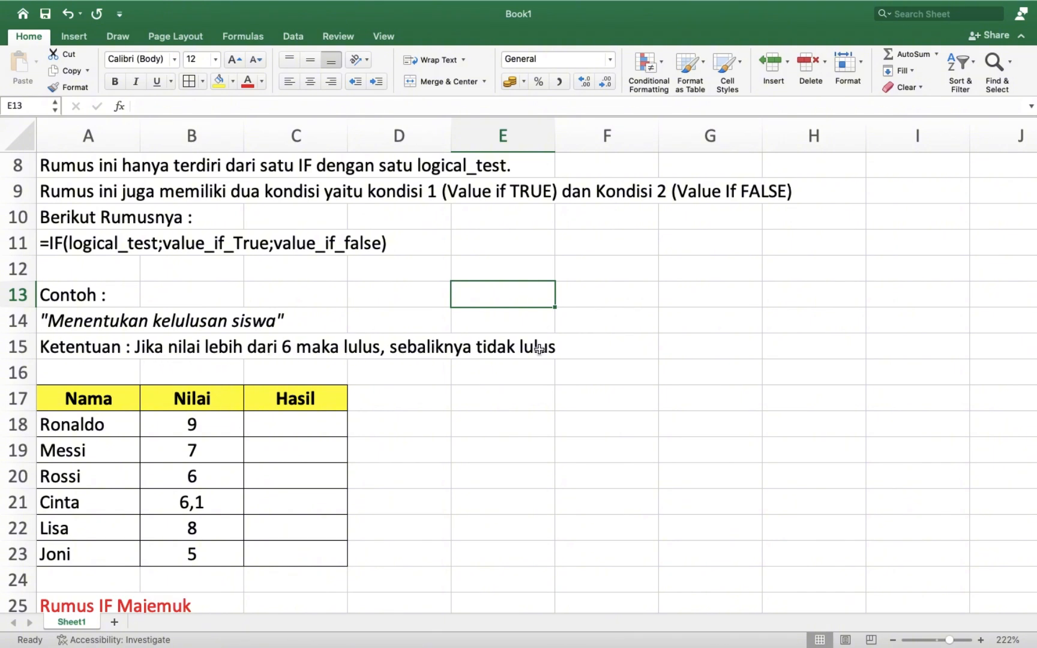
click(540, 350)
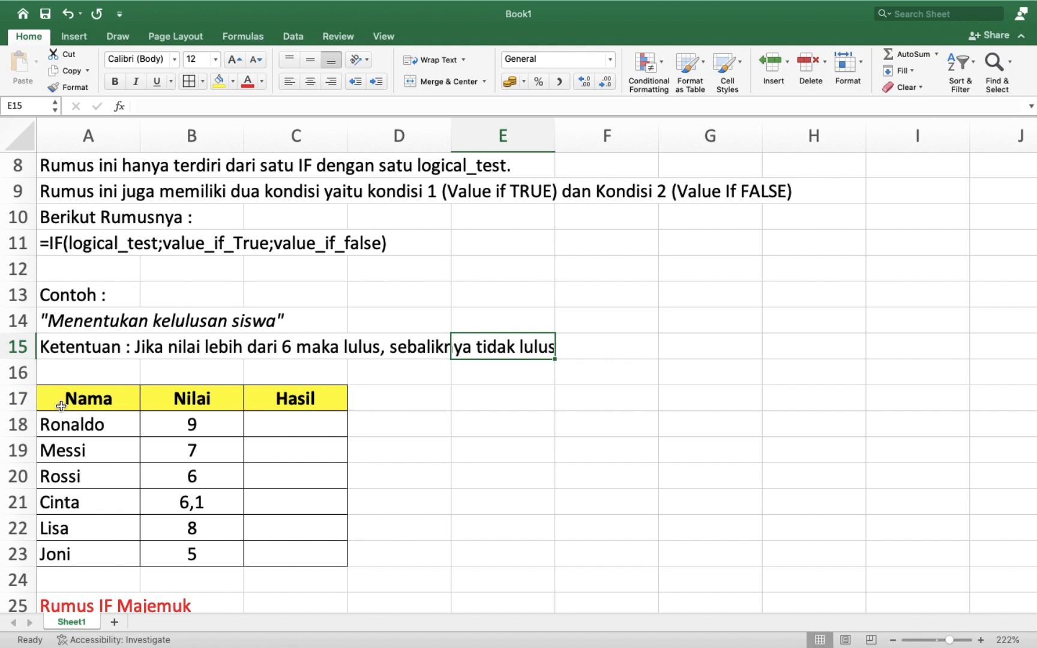
drag(61, 406, 292, 555)
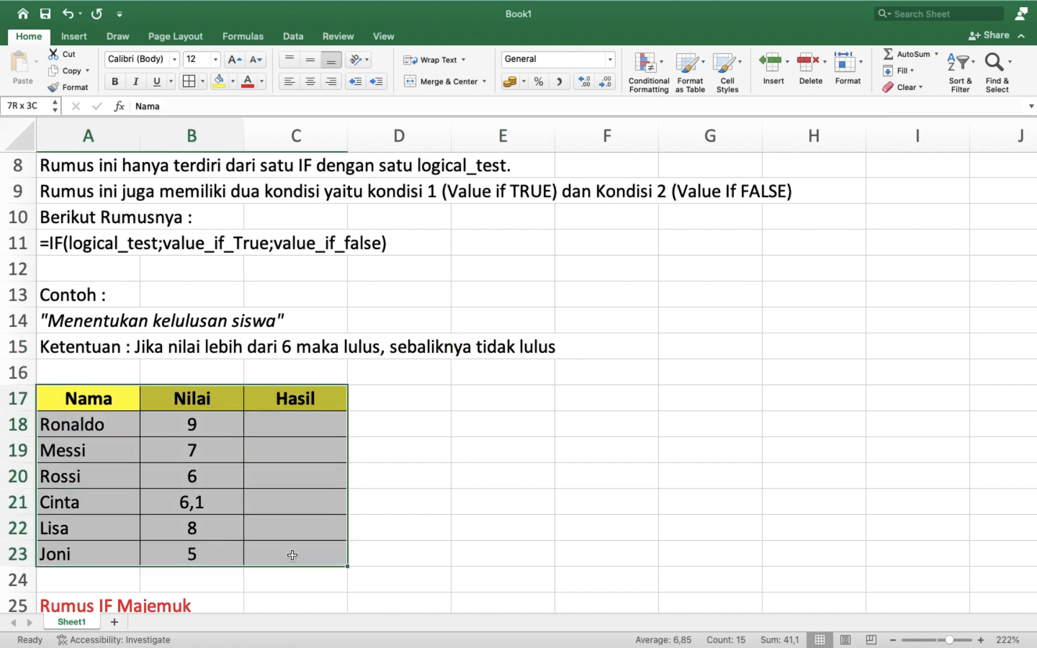
click(104, 420)
click(282, 410)
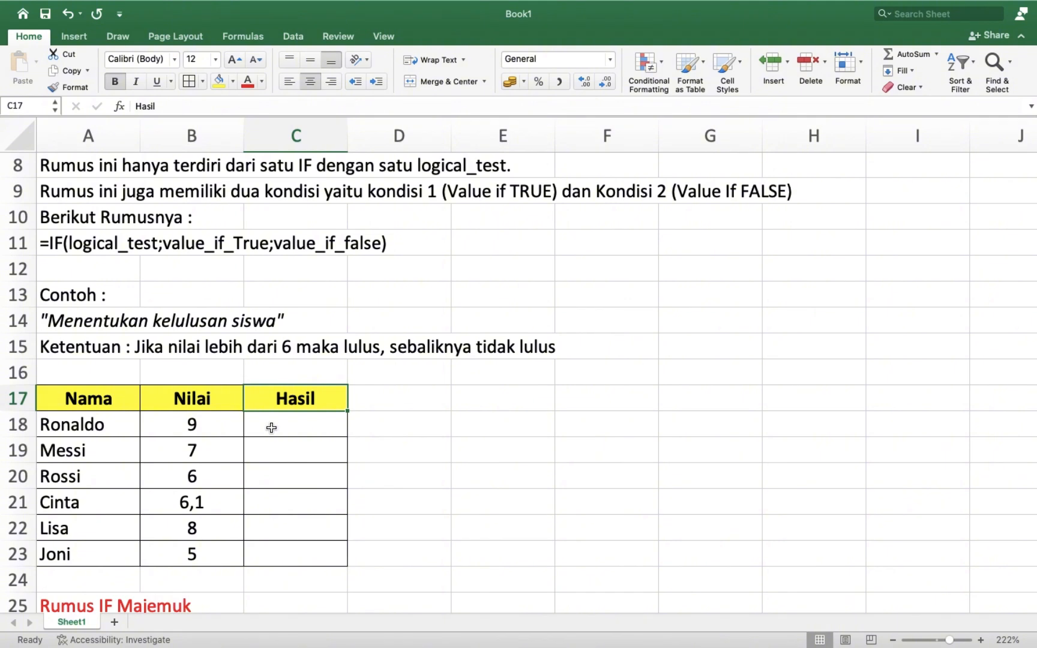
drag(272, 428, 297, 549)
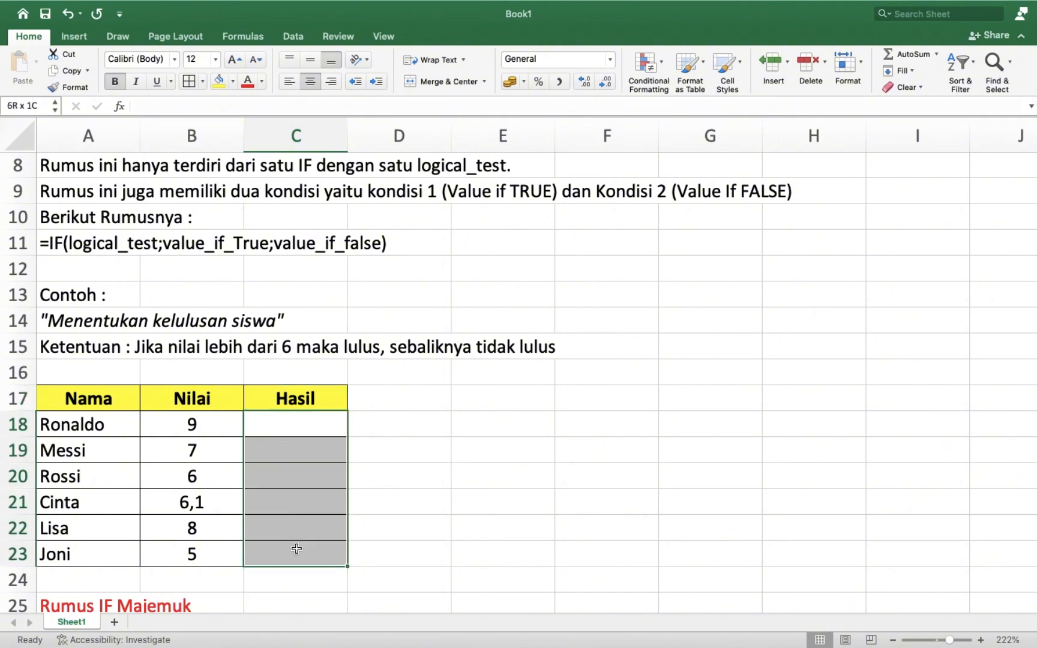
click(183, 350)
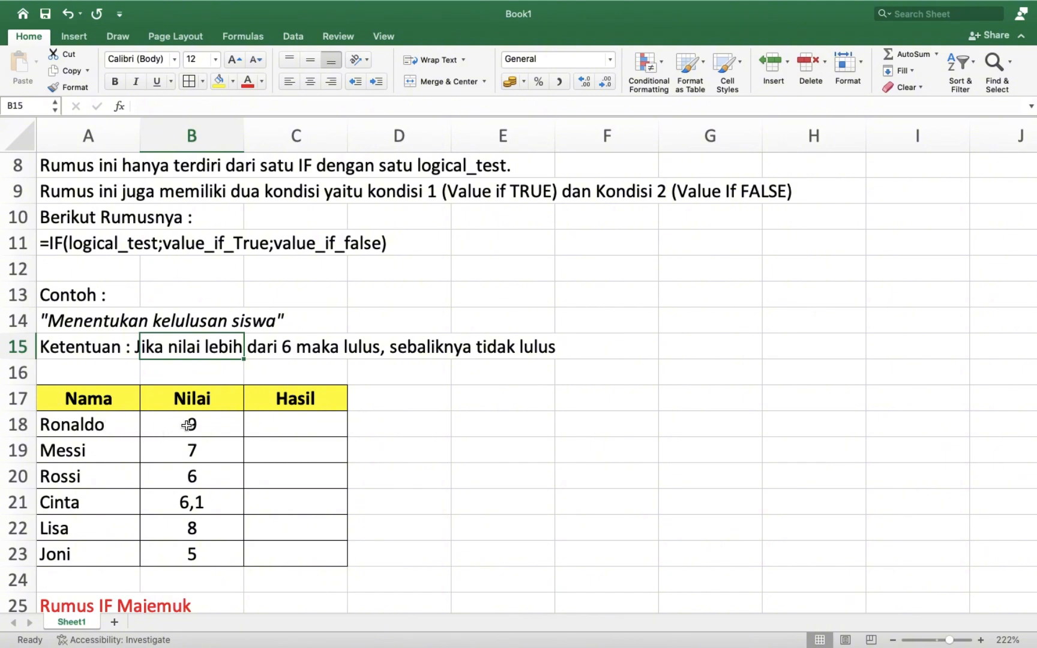
Step: Enter the formula =IF(B18>6;"Lulus";"Tidak Lulus") in cell C18 of the Hasil column
click(287, 427)
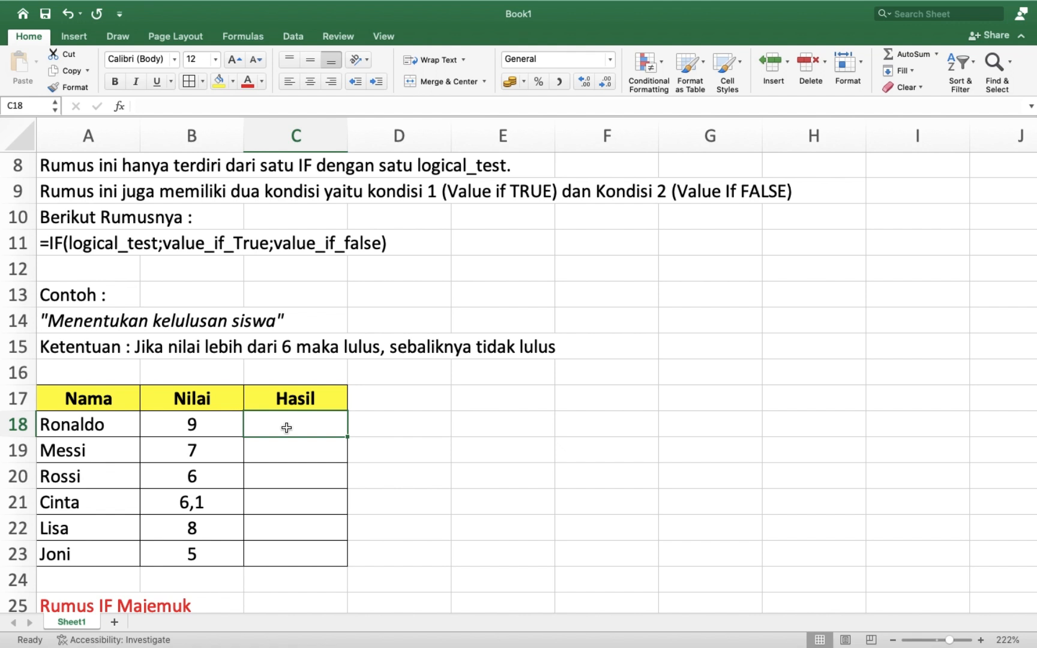
text(=)
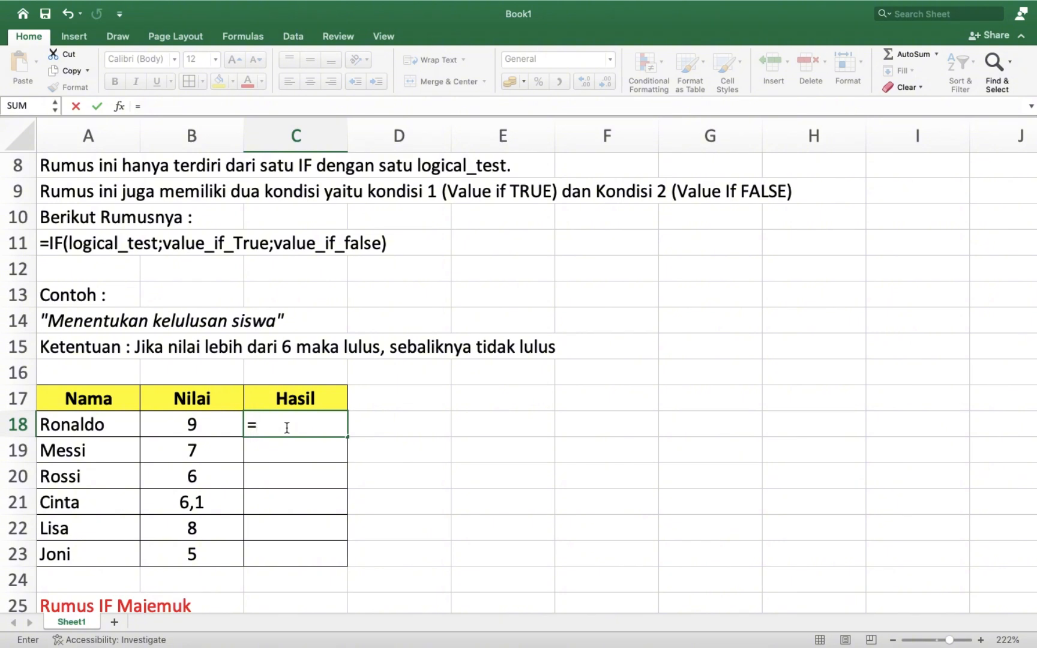
text(if()
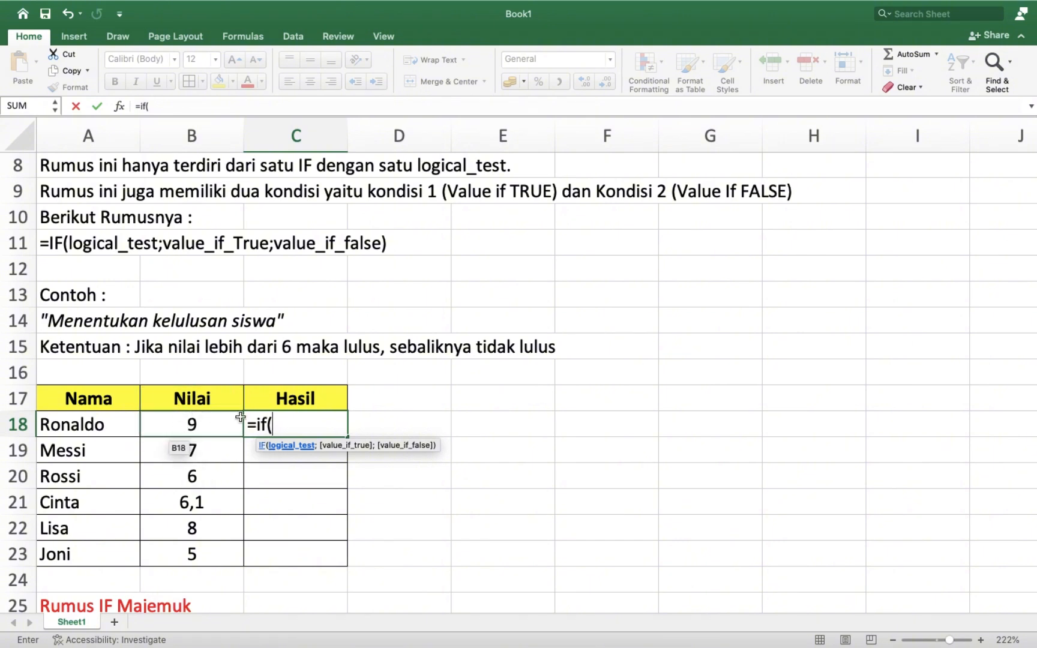
click(191, 426)
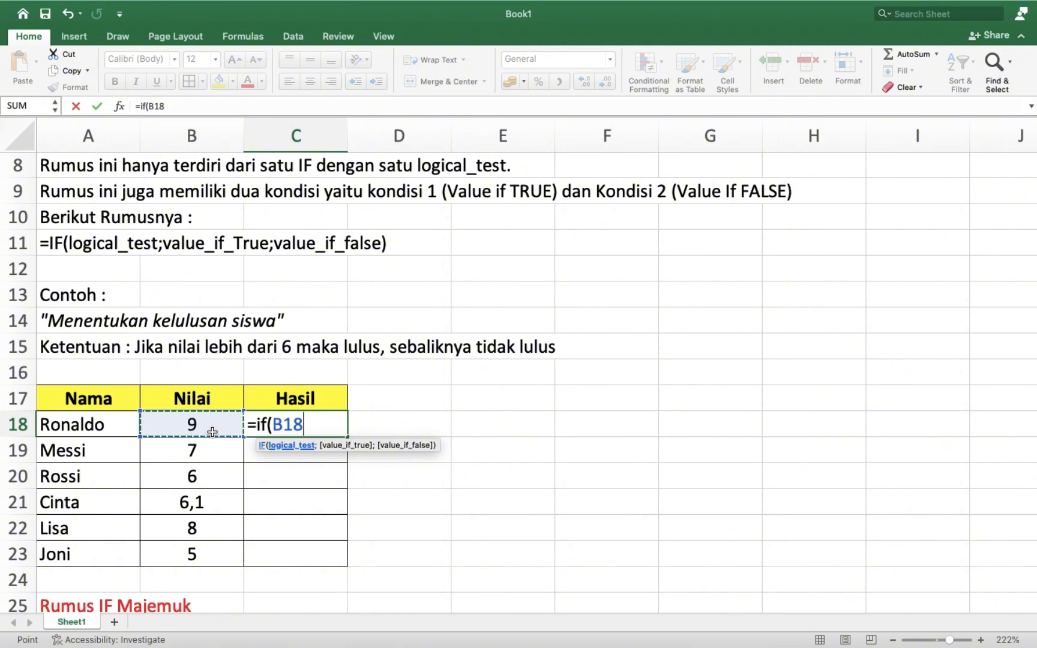
text(>)
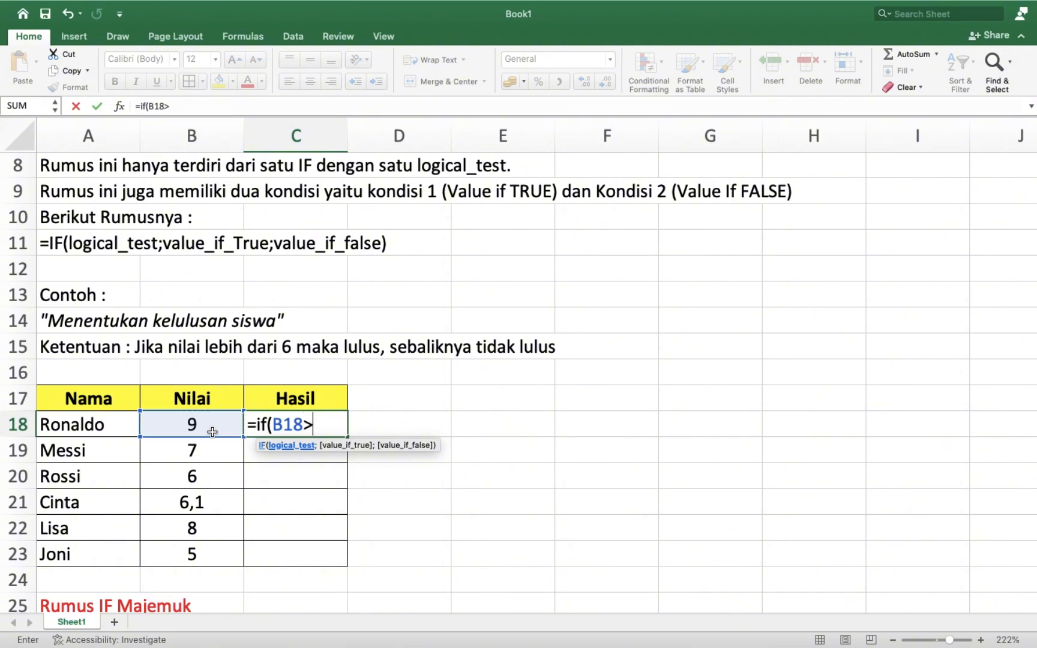
text(6;)
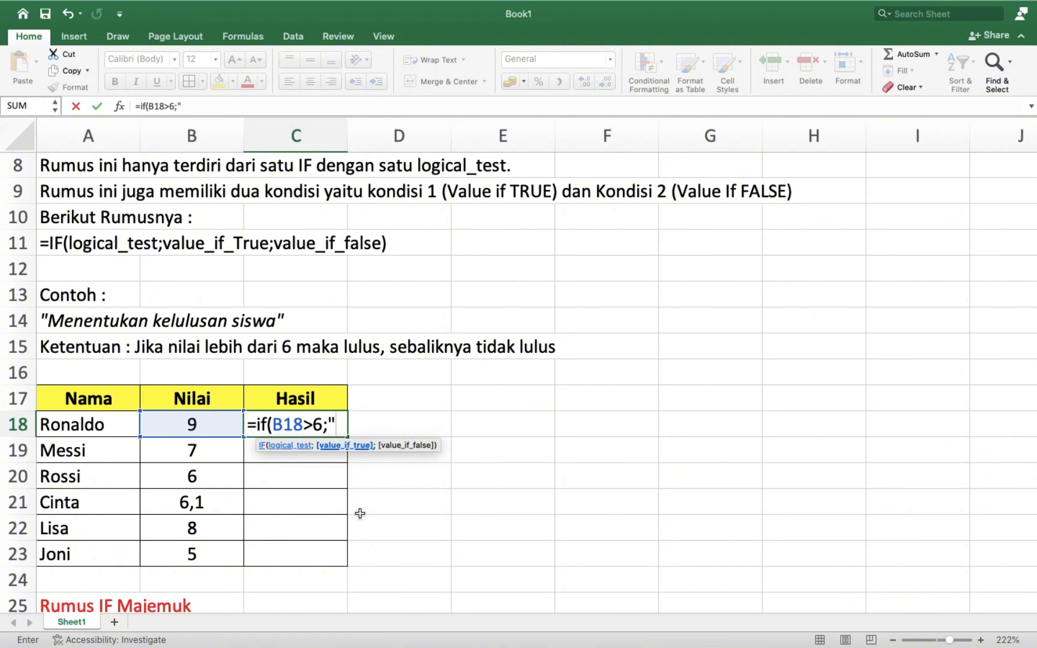
text(Lulus")
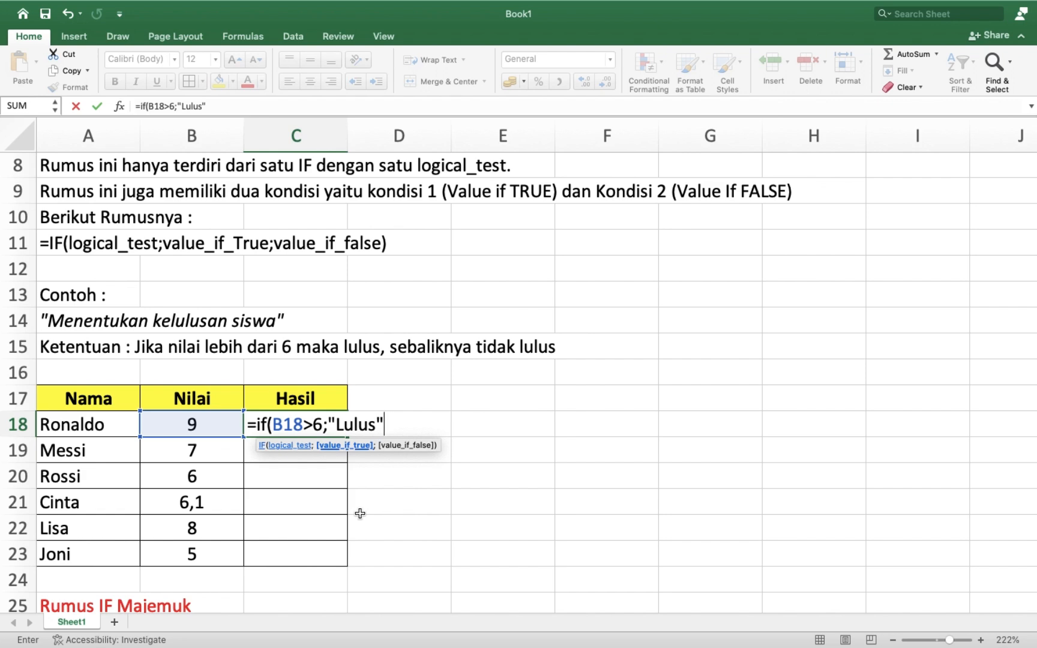
text(;)
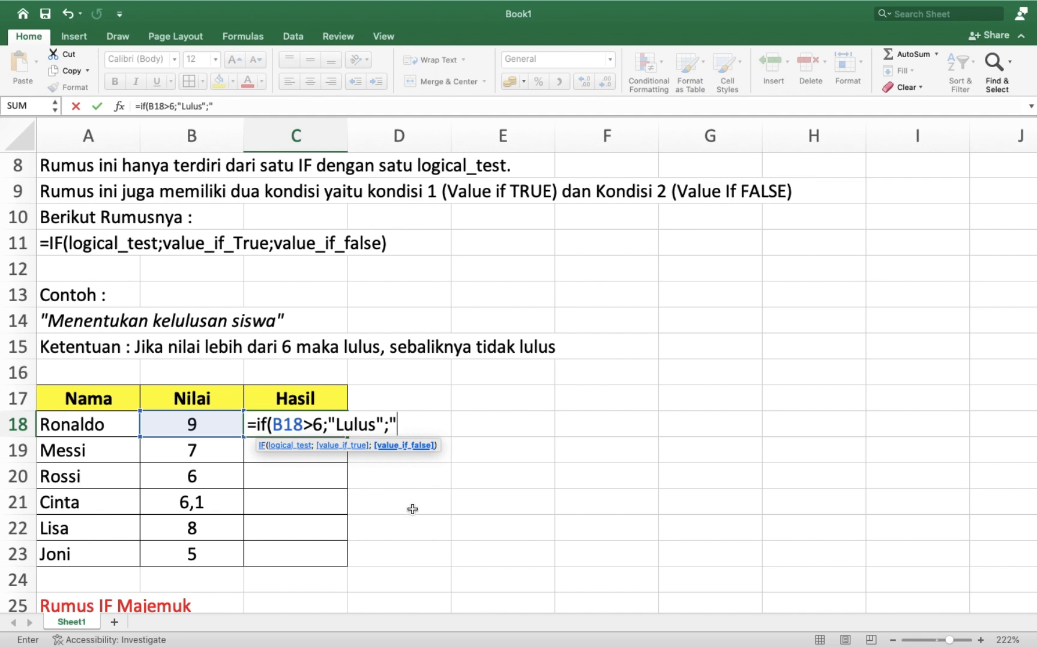
text(Tidak)
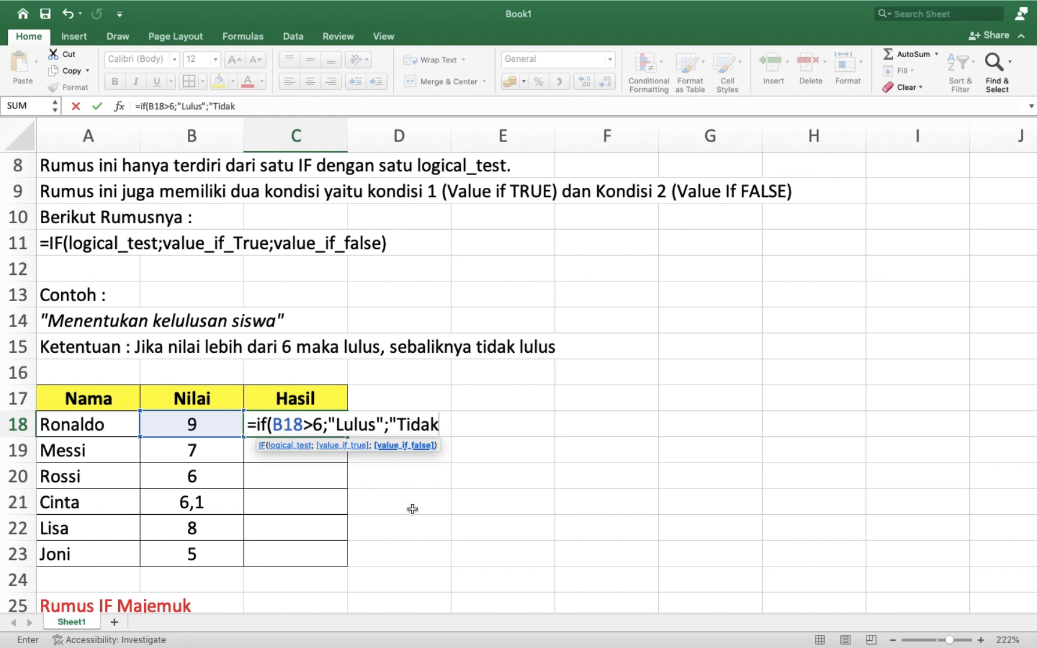
text( Lulus)
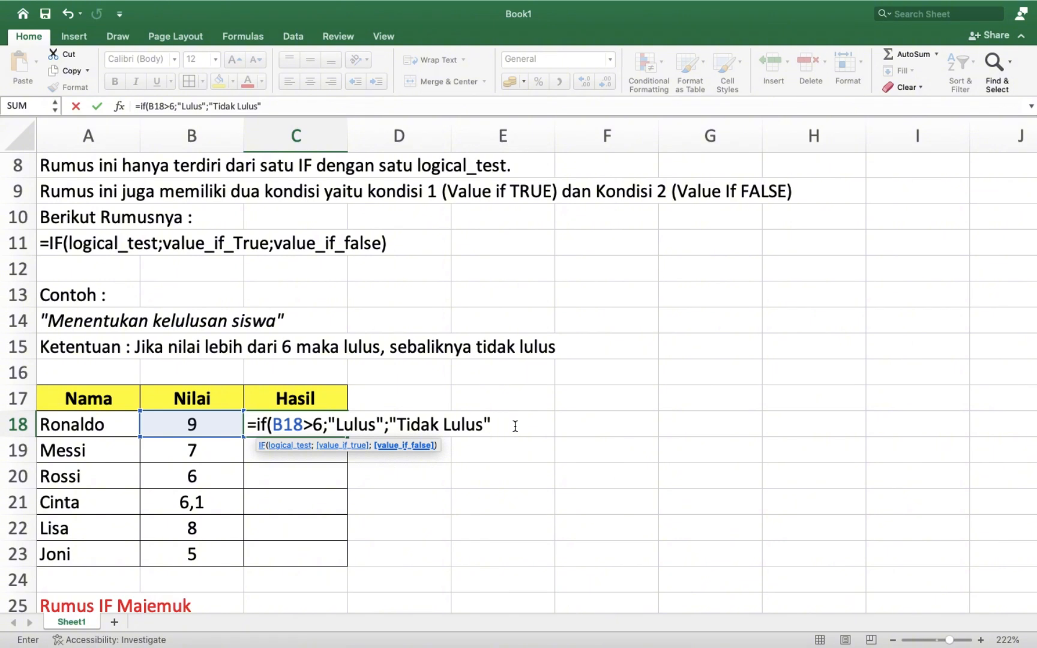
text())
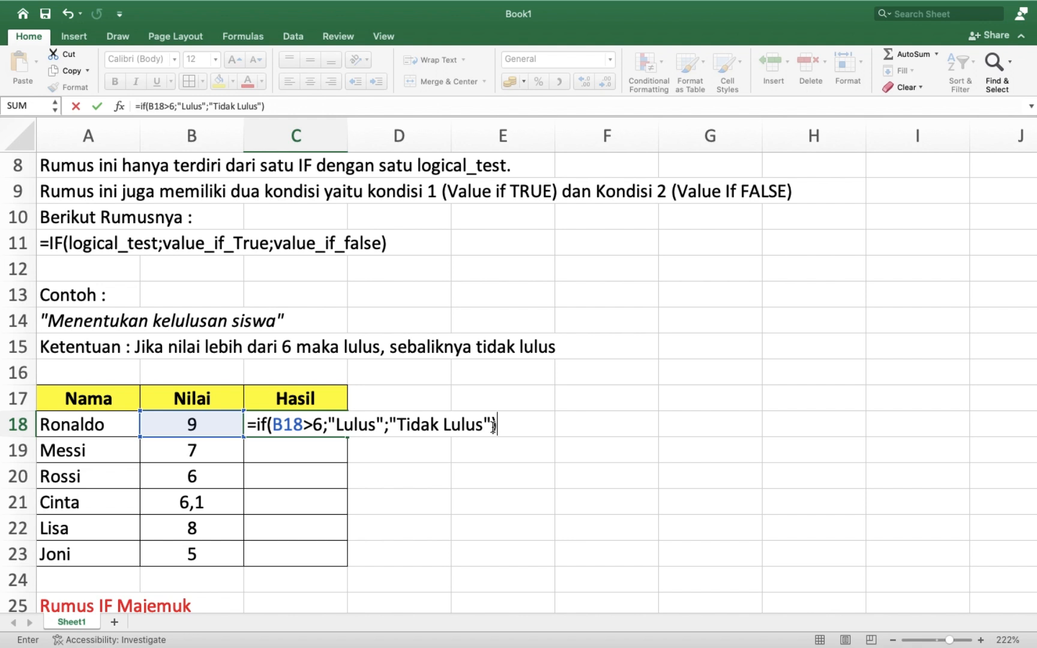
key(Return)
Step: Centre the result in C18 horizontally and fill its formula down the Hasil column to C23
click(295, 430)
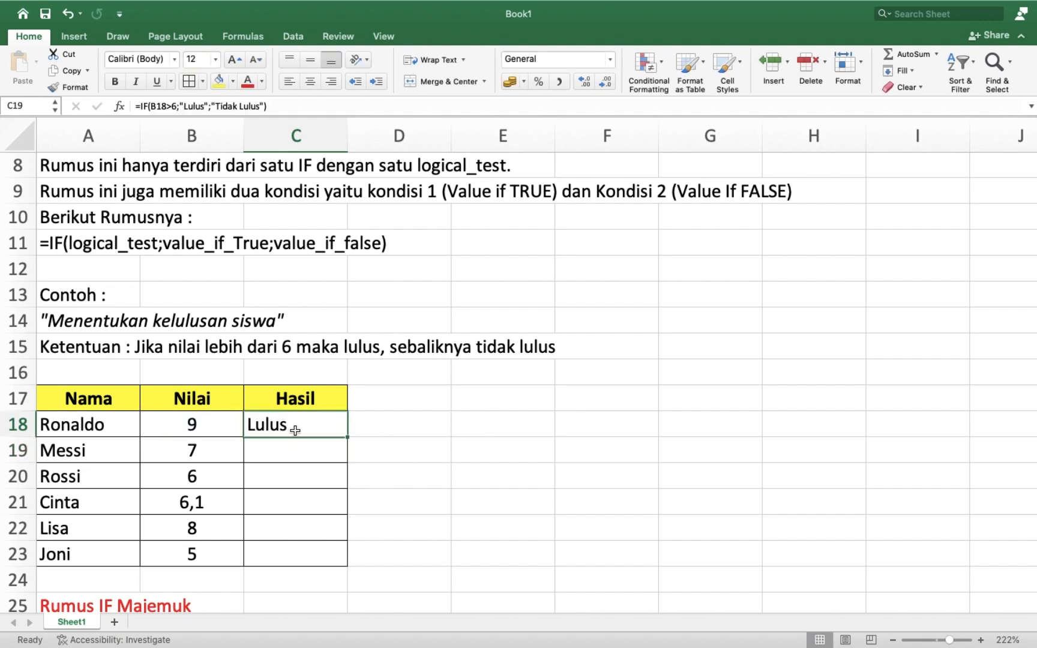
click(310, 80)
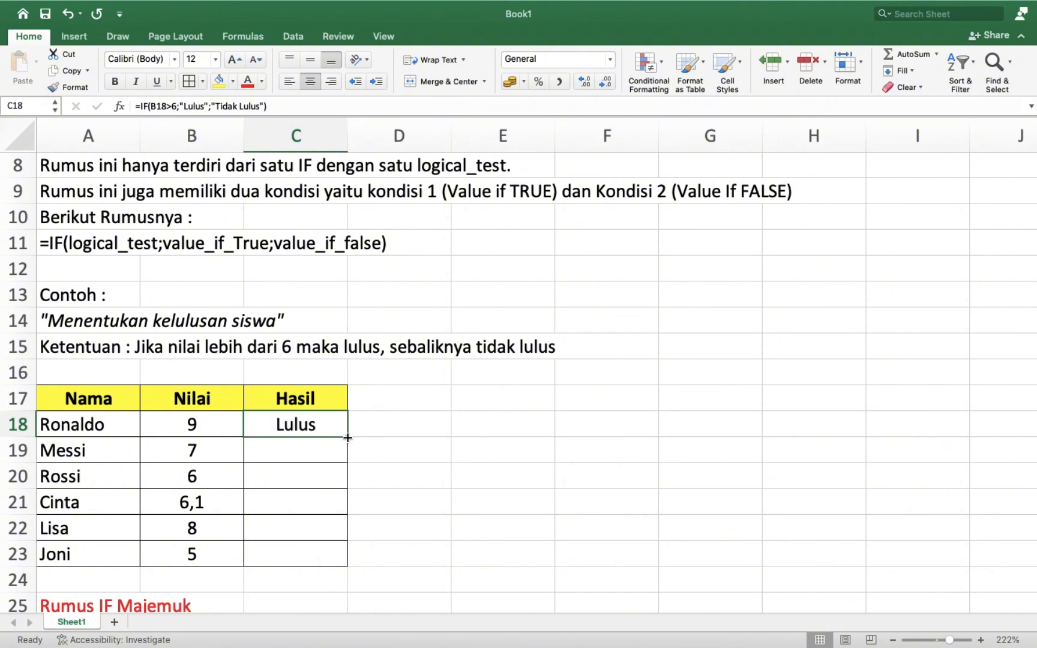
drag(348, 438, 351, 564)
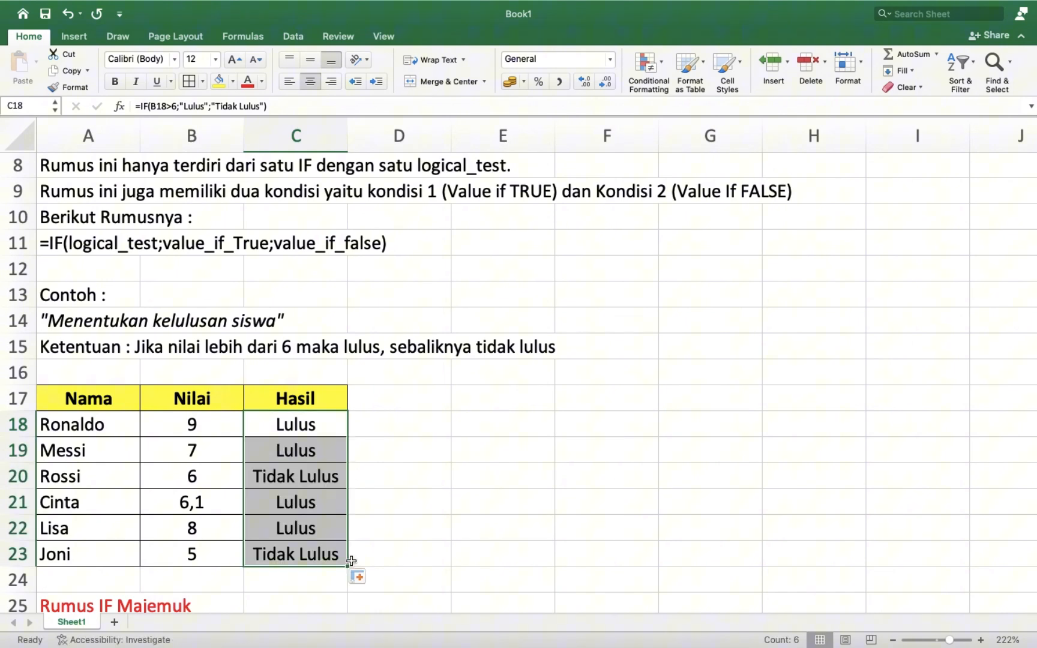
click(415, 509)
Step: Check the Hasil results in rows 20, 21 and 23 against their scores, including the IF formula in C20
click(87, 486)
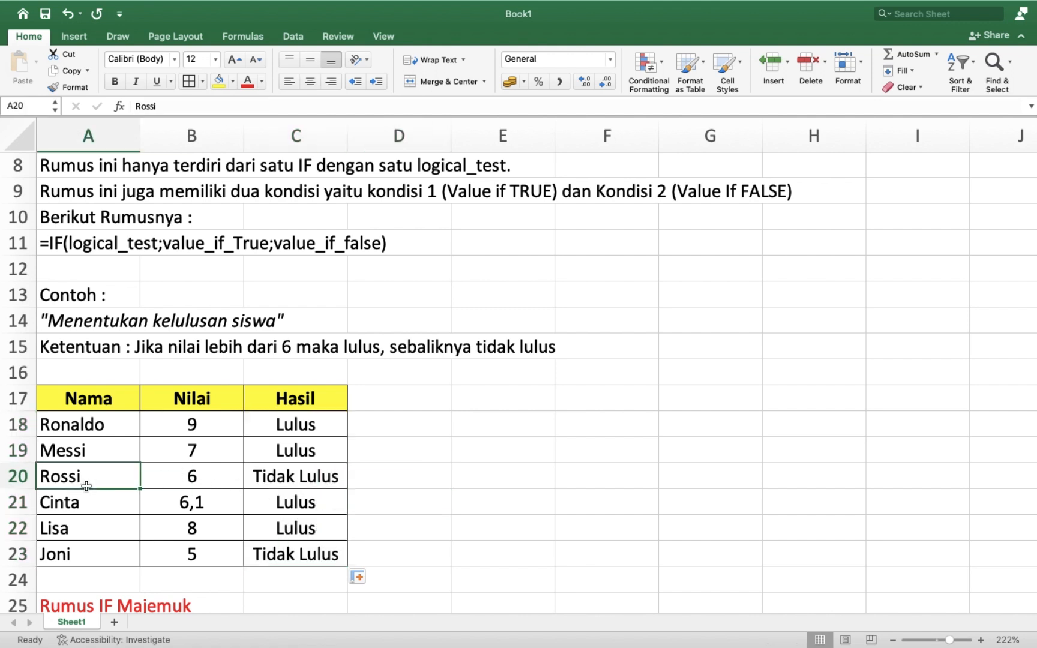
click(246, 554)
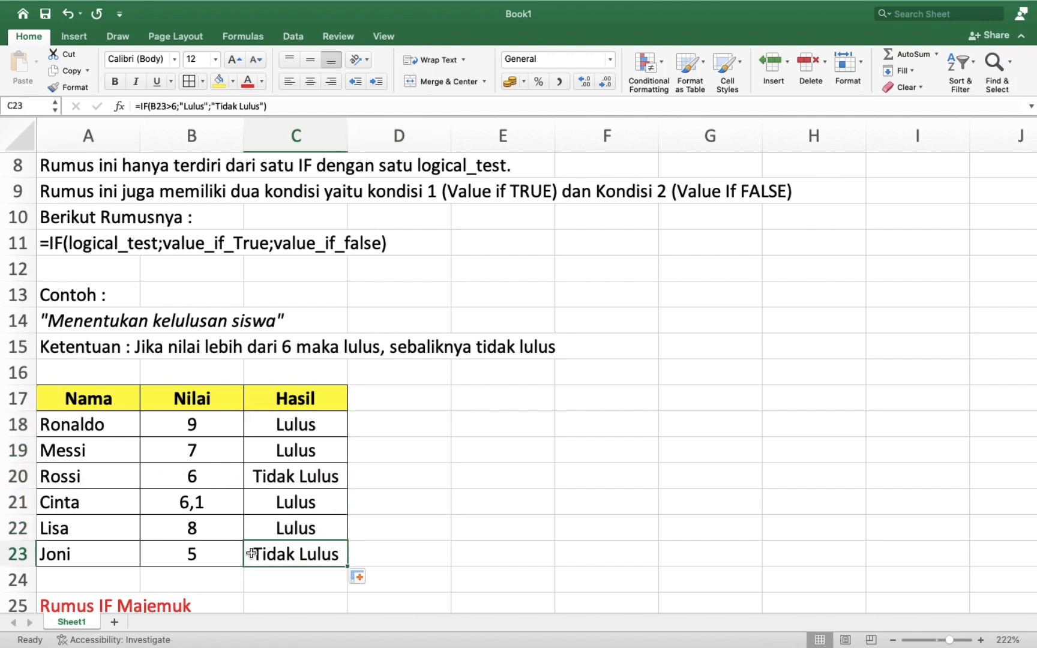
click(65, 480)
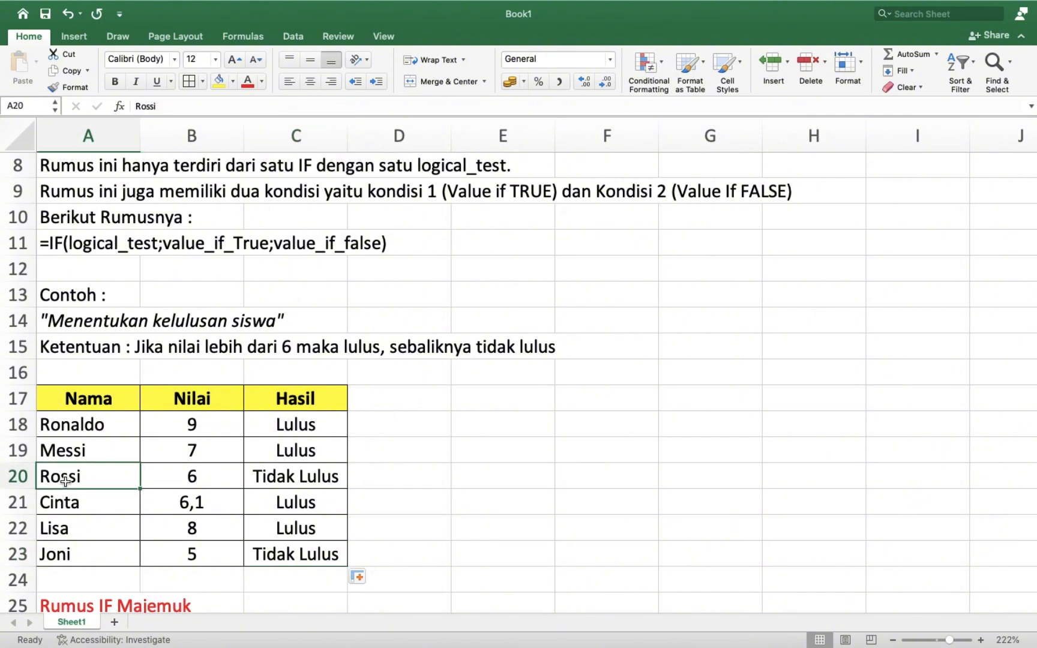
click(207, 482)
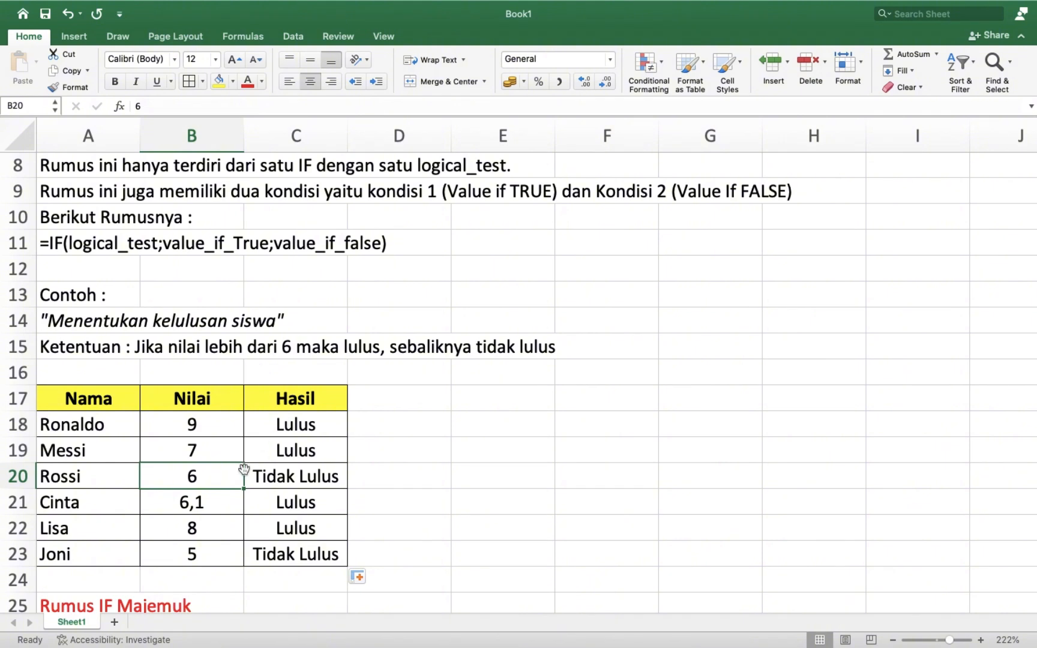
double_click(281, 480)
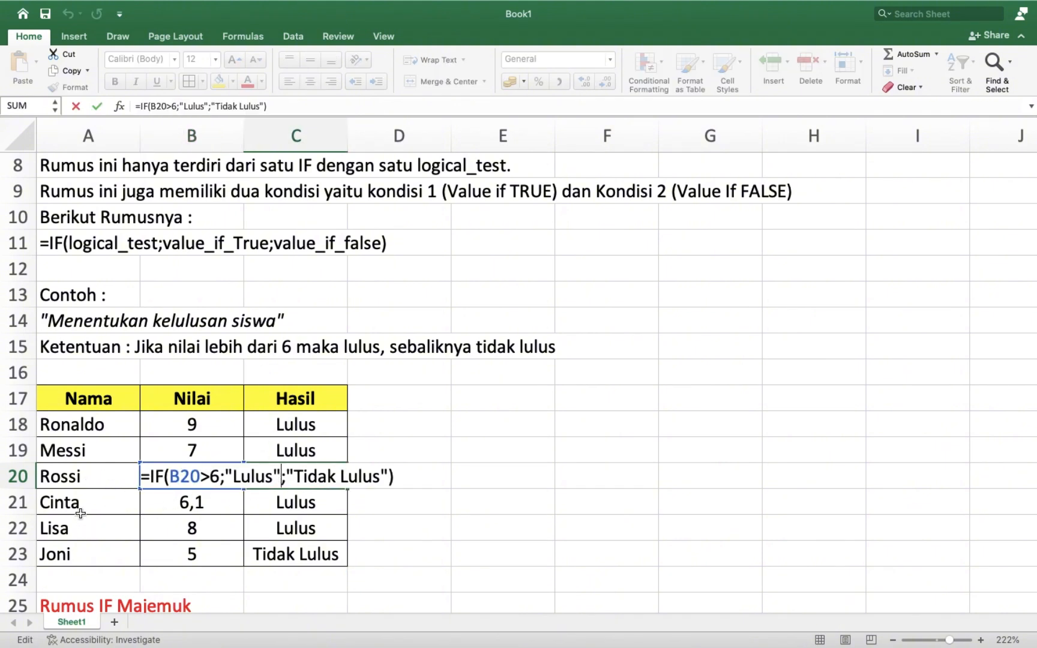
click(268, 508)
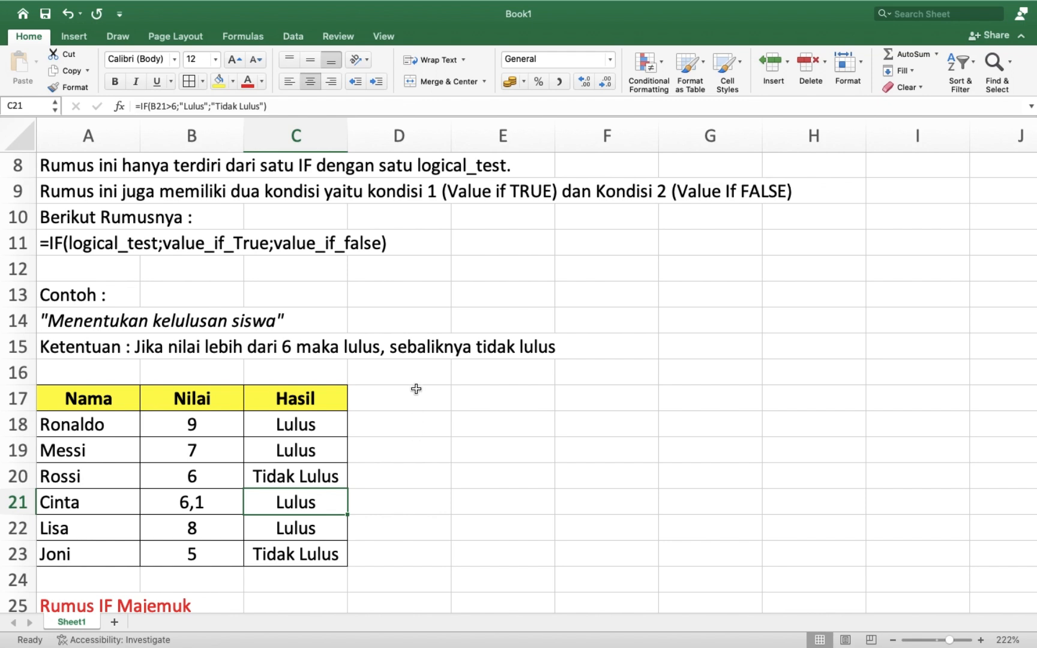
Step: Examine the "Rumus IF Majemuk" section, including the nested IF syntax, the "Menentukan IPK Mahasiswa" criteria and its table
scroll(416, 389, down, 3)
scroll(416, 389, down, 4)
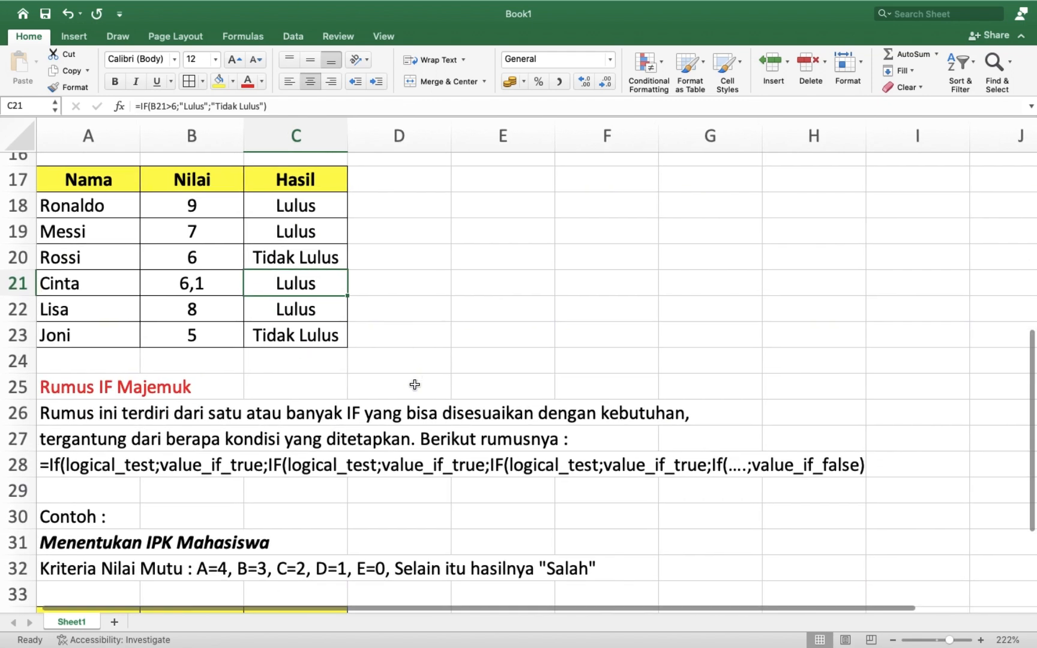
scroll(415, 384, down, 2)
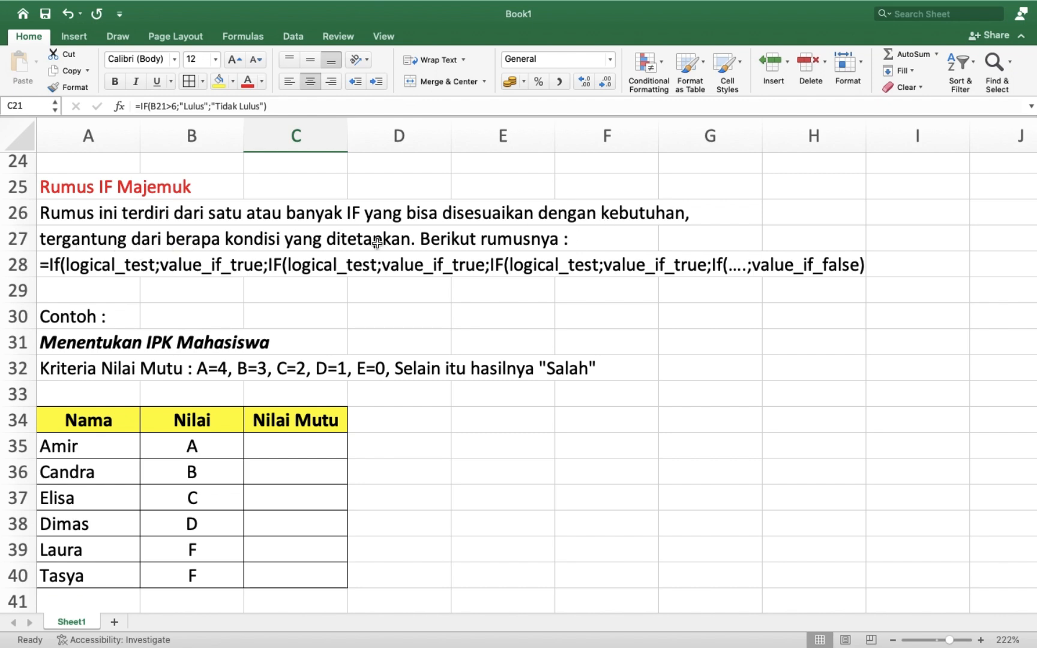
scroll(377, 242, up, 2)
scroll(377, 243, down, 2)
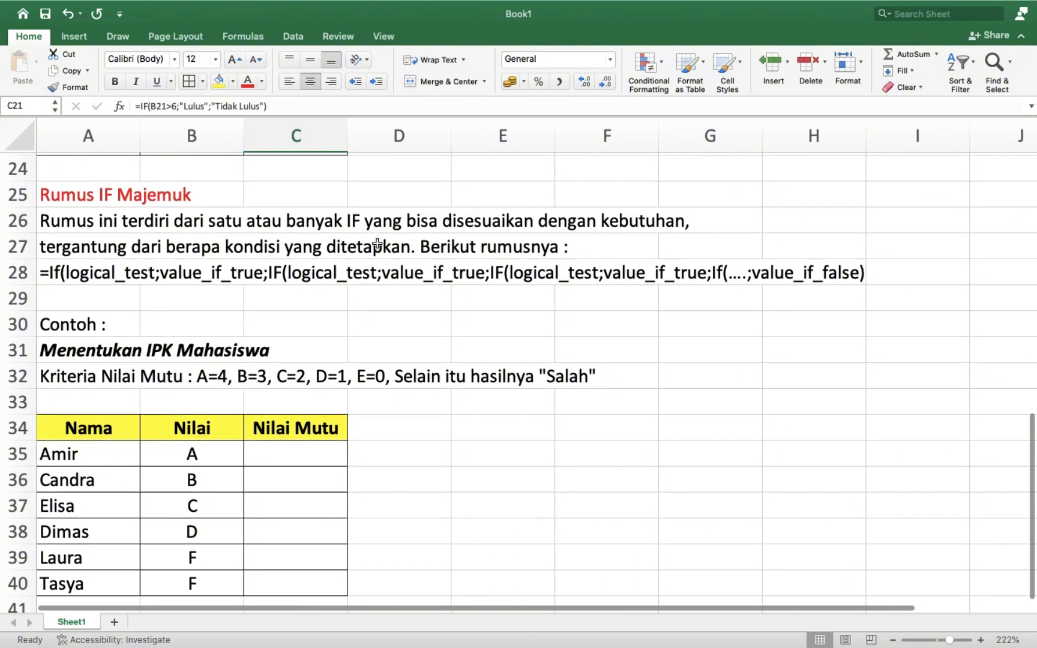
scroll(377, 242, down, 1)
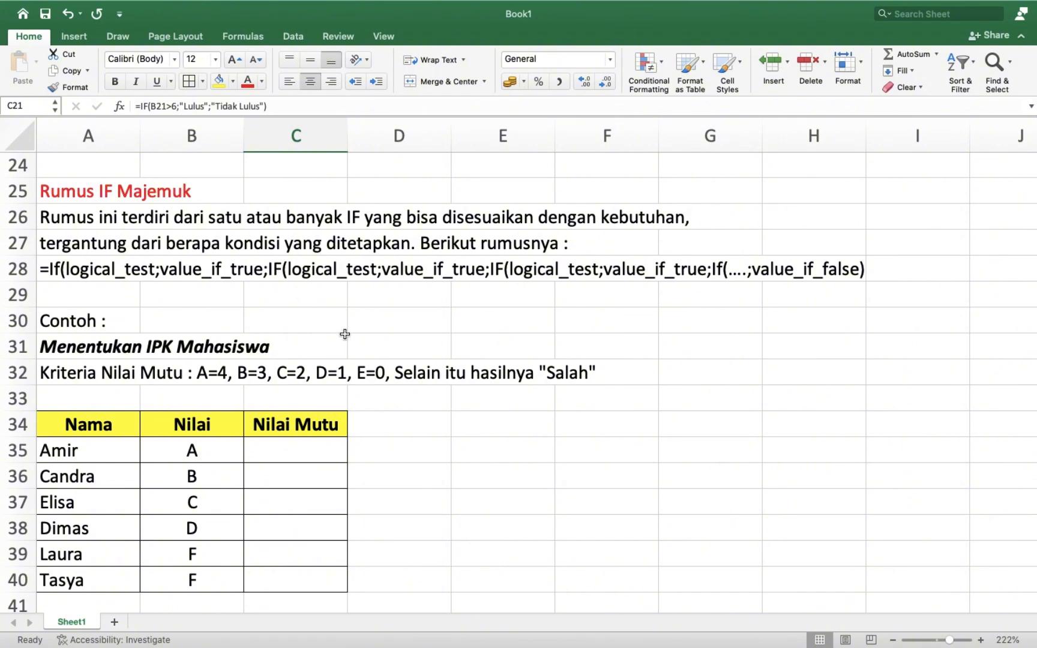
click(91, 327)
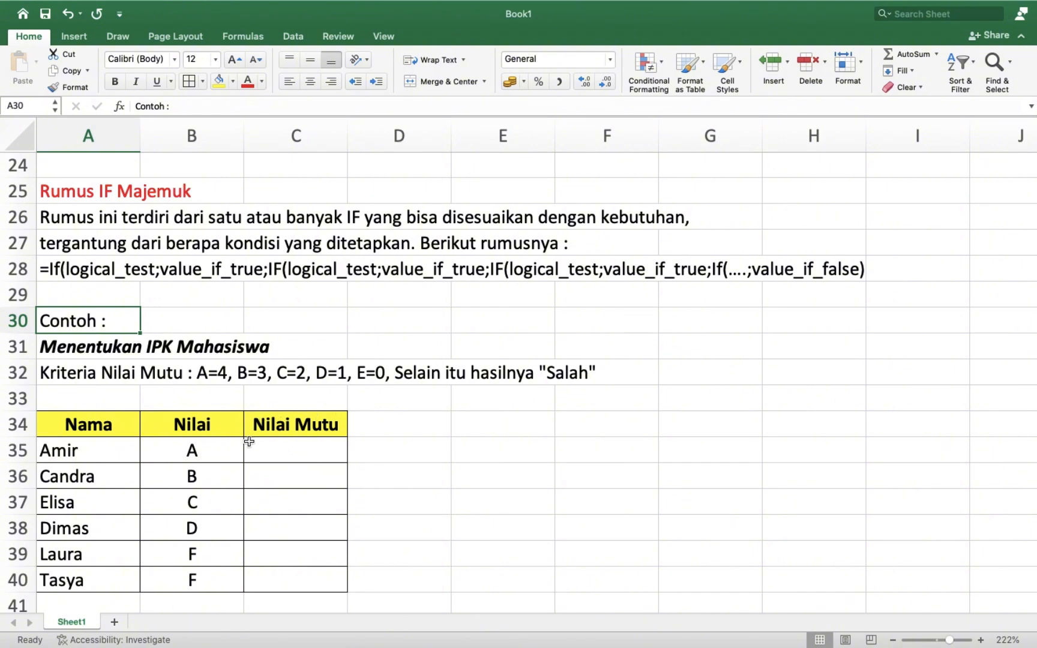
Step: Begin an IF formula in C35 of the Nilai Mutu column that returns 4 when B35 equals "A"
click(286, 452)
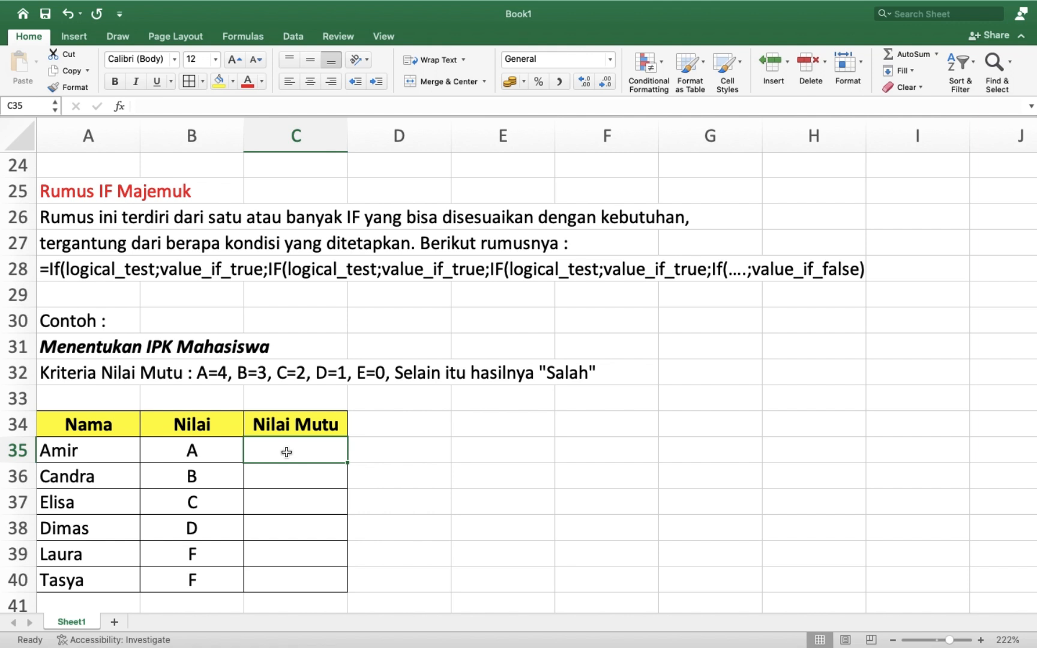
text(=if)
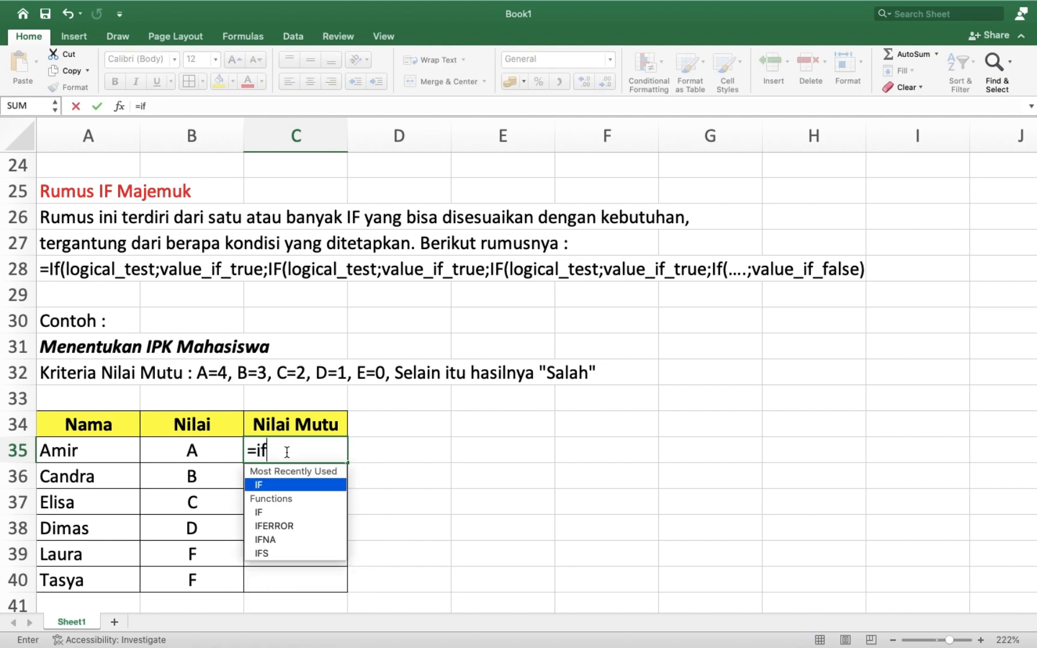
text(()
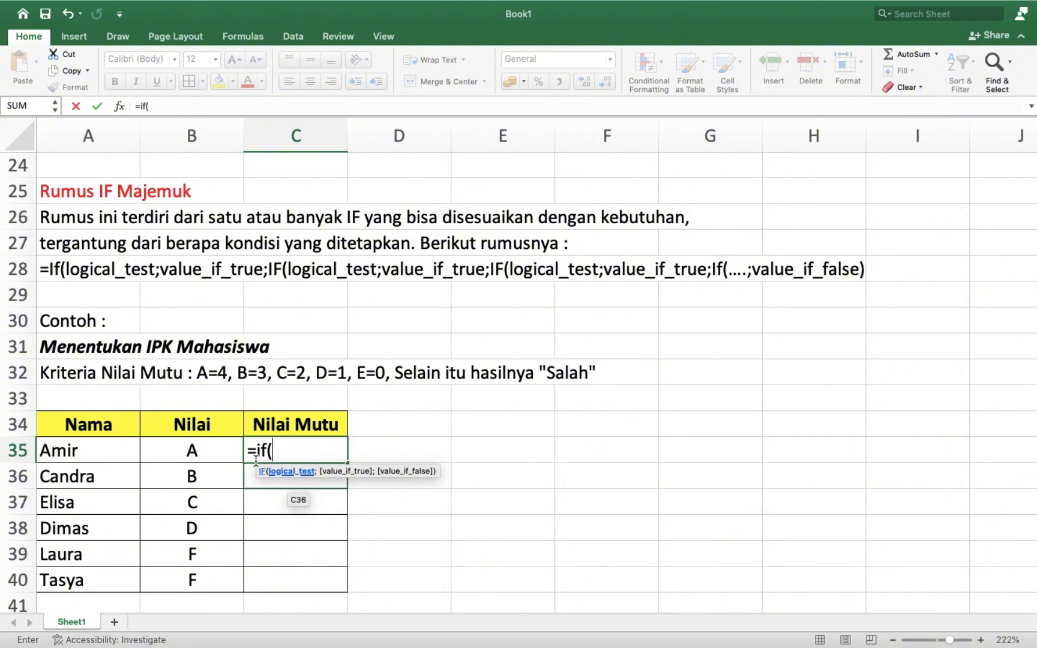
click(193, 452)
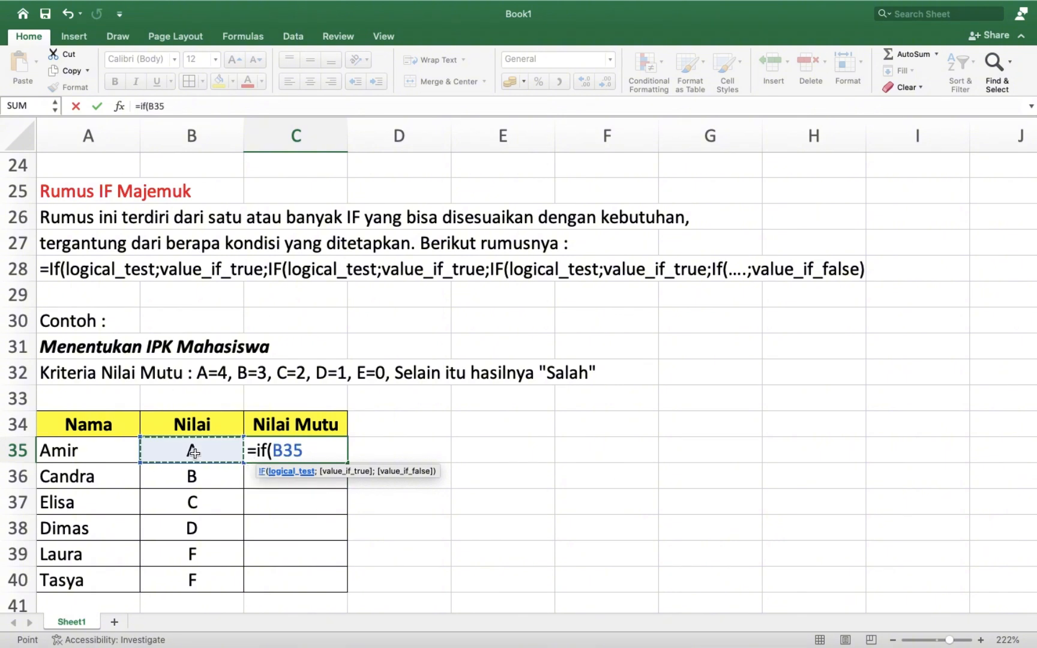
text(="A)
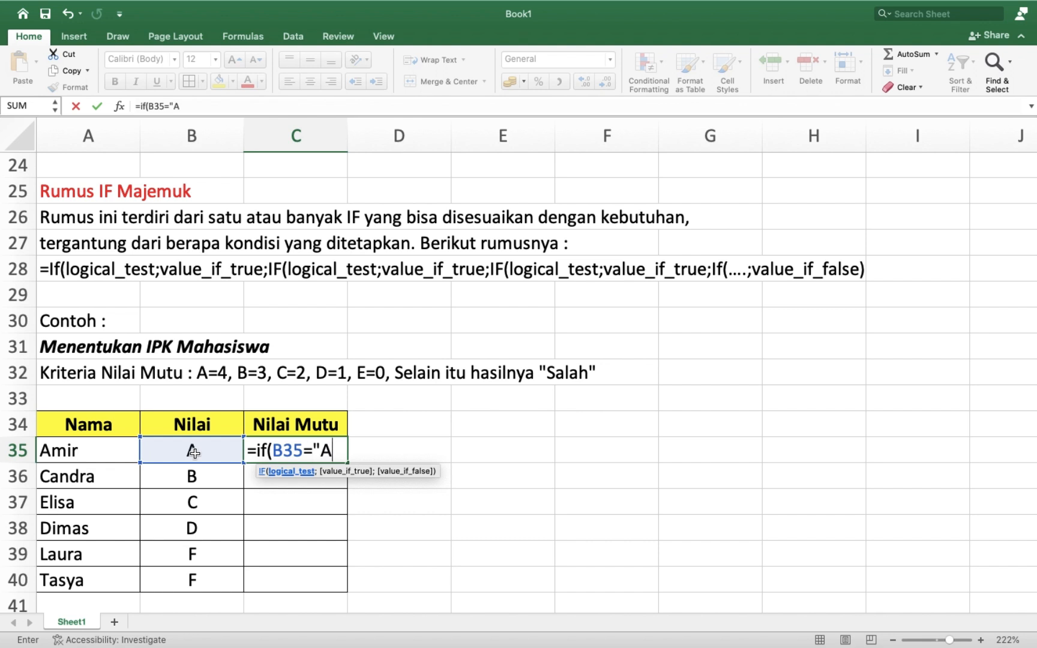
text(")
text(;)
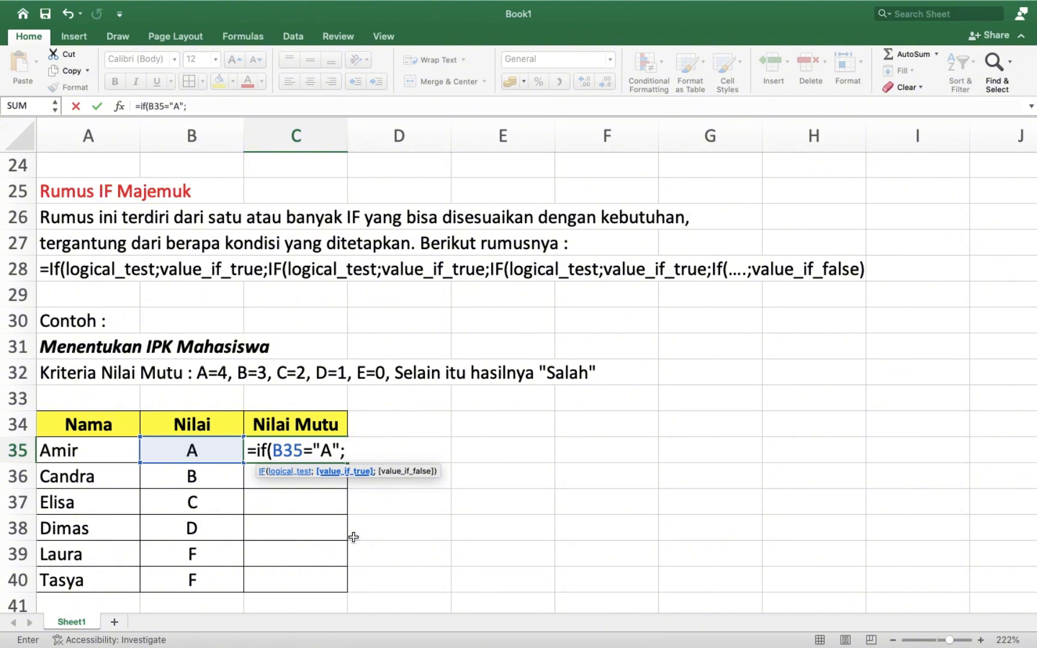
text(4;)
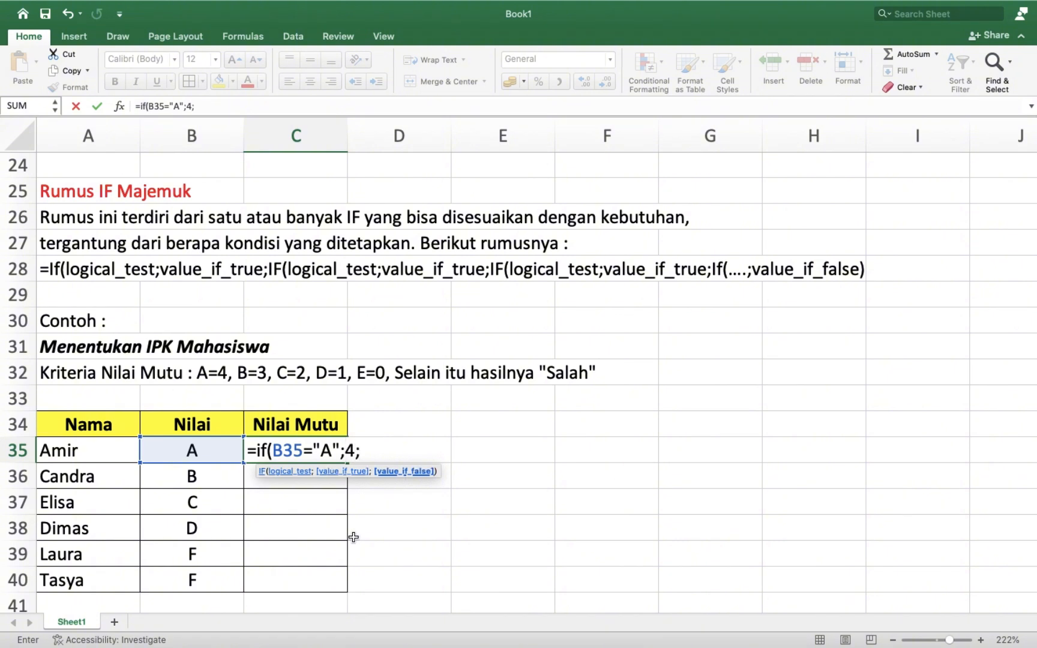
Step: Nest a second IF in the C35 formula that returns 3 when B35 equals "B"
text(if()
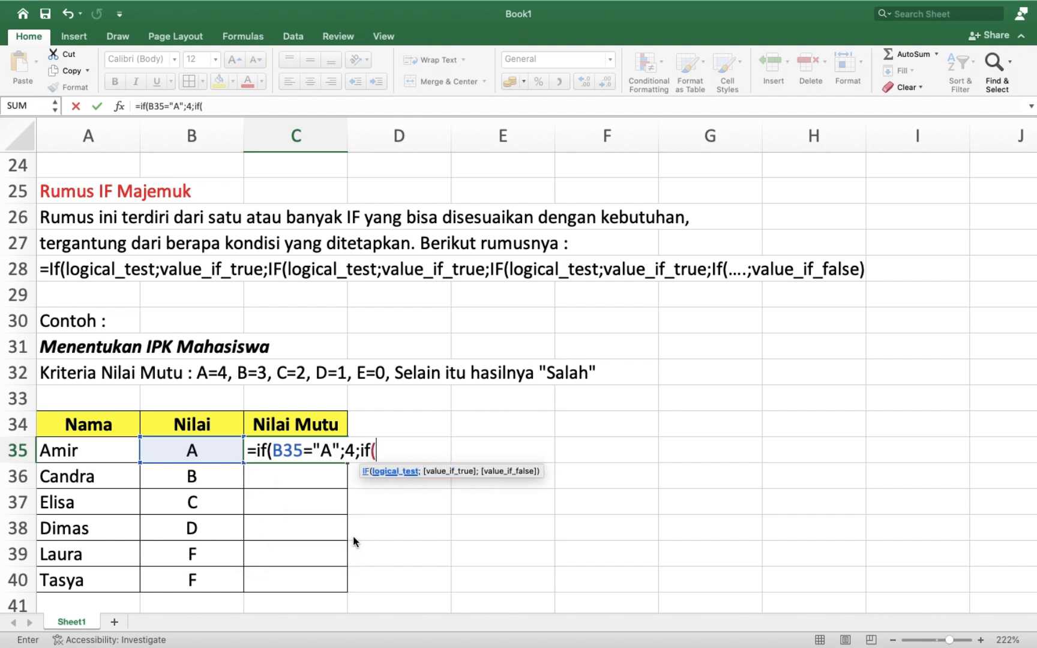
click(197, 456)
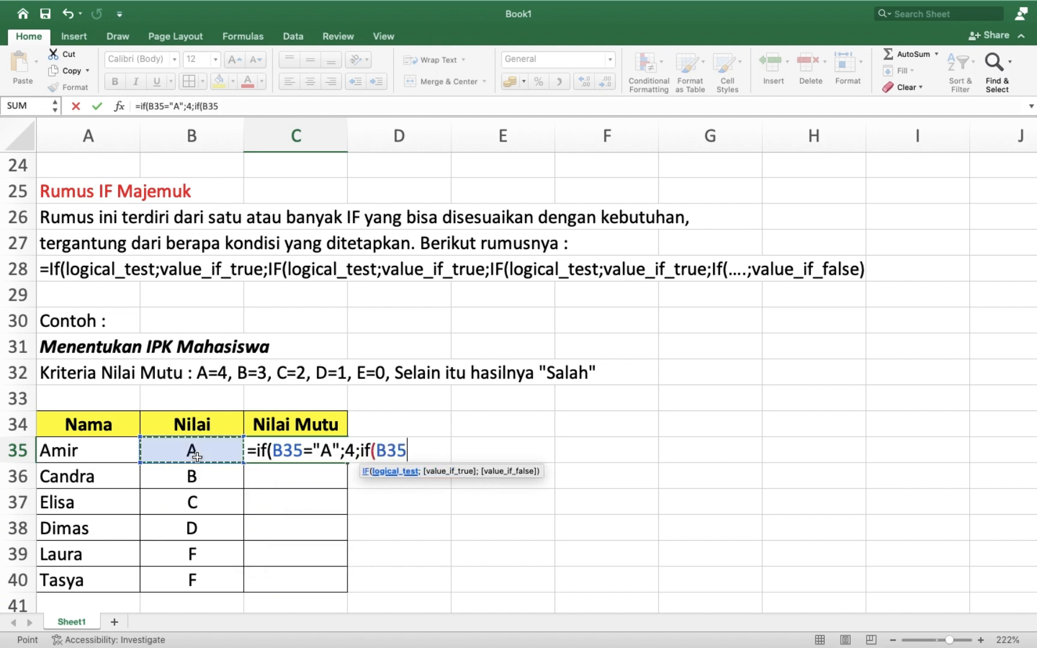
text(=)
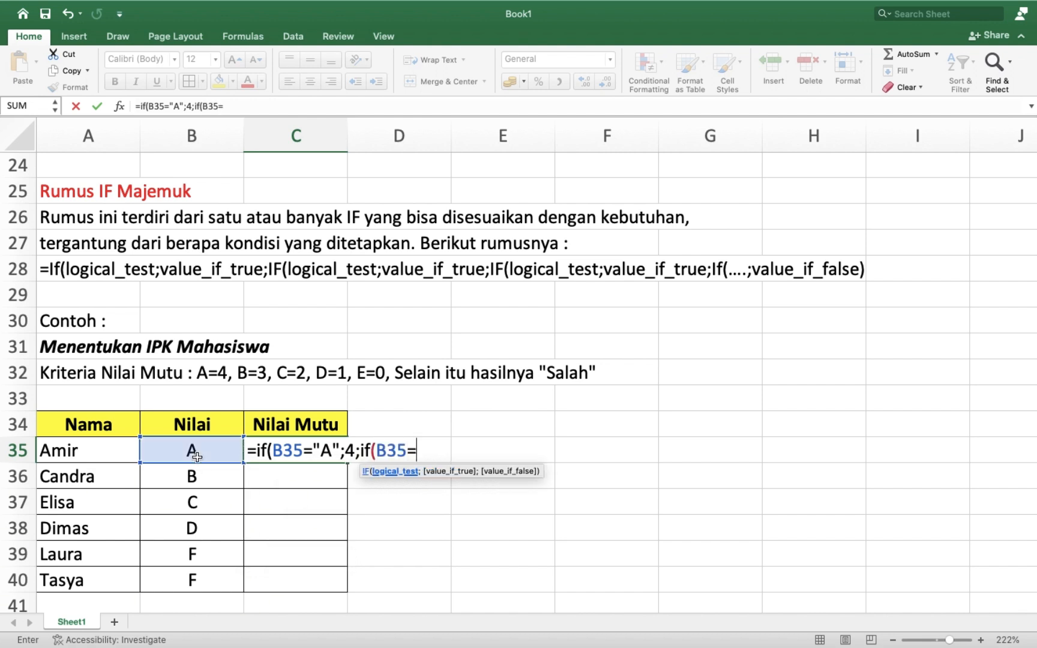
text("B";)
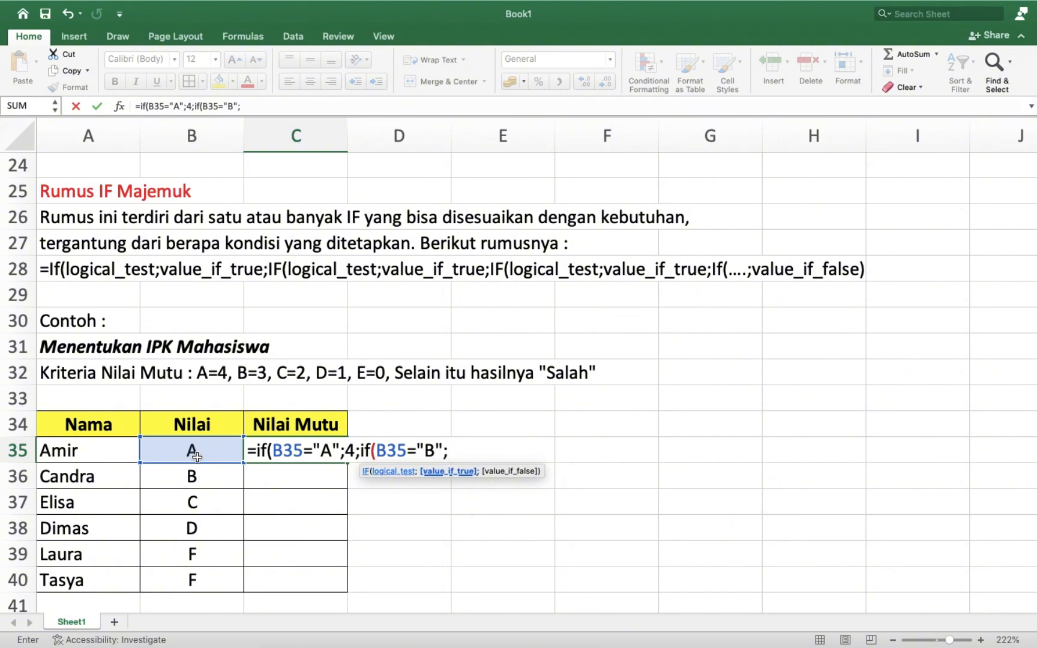
text(3;if)
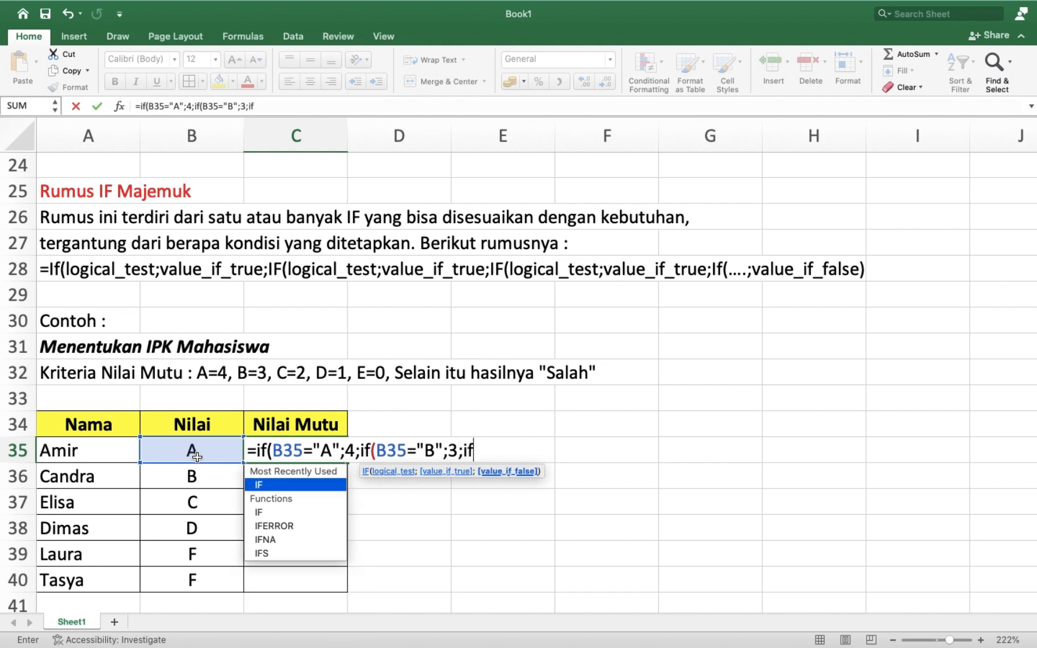
Step: Add a third nested IF to the C35 formula that returns 3 when B35 equals "C"
text(()
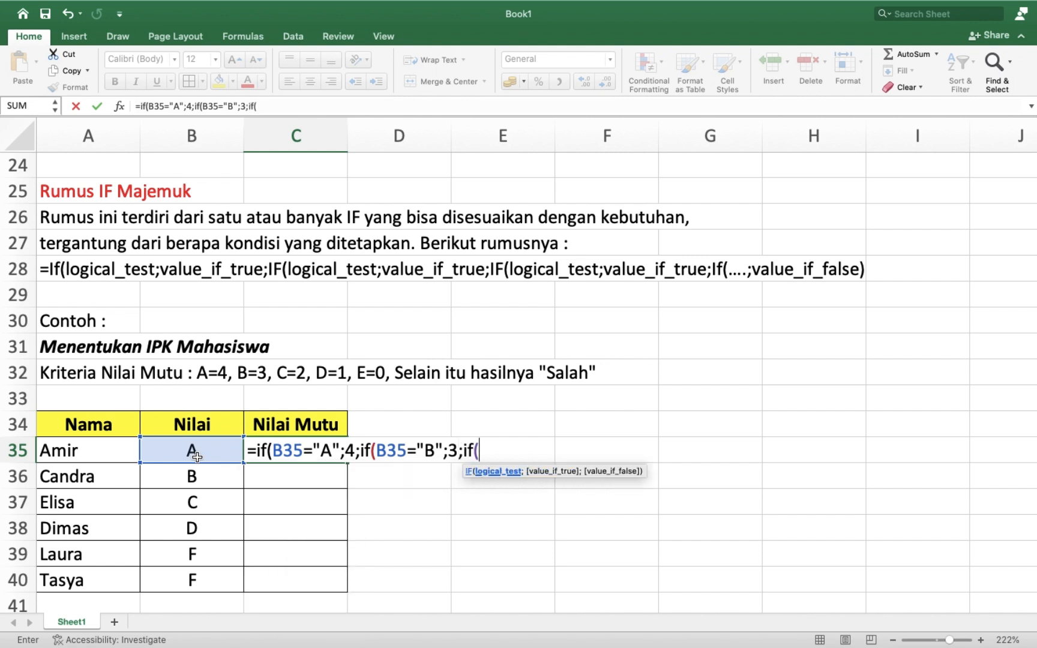
click(196, 457)
text(=")
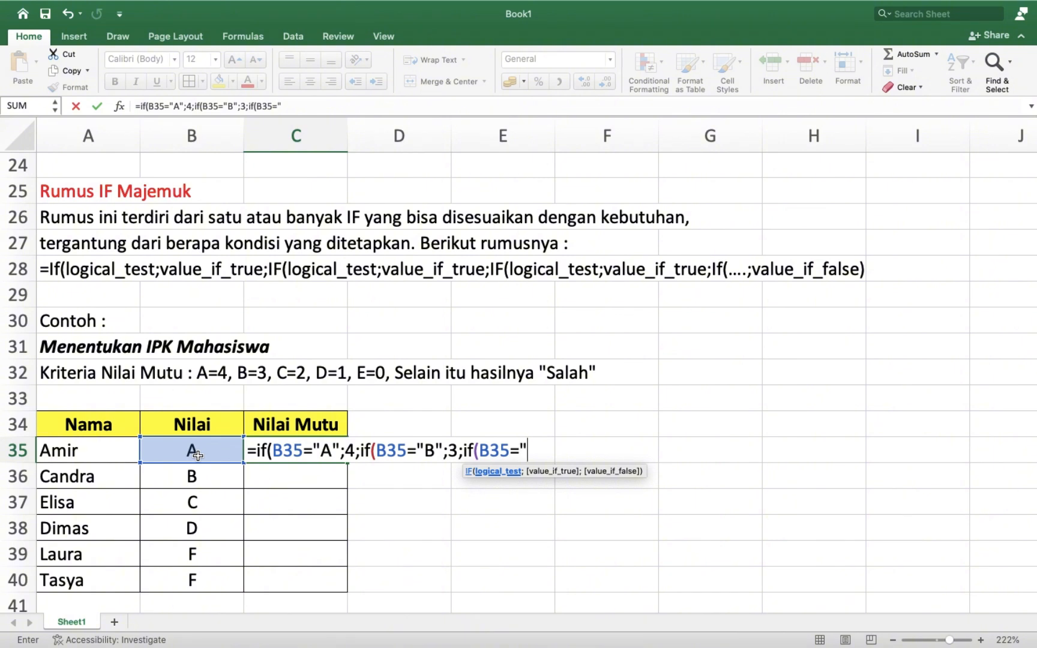
text(C";)
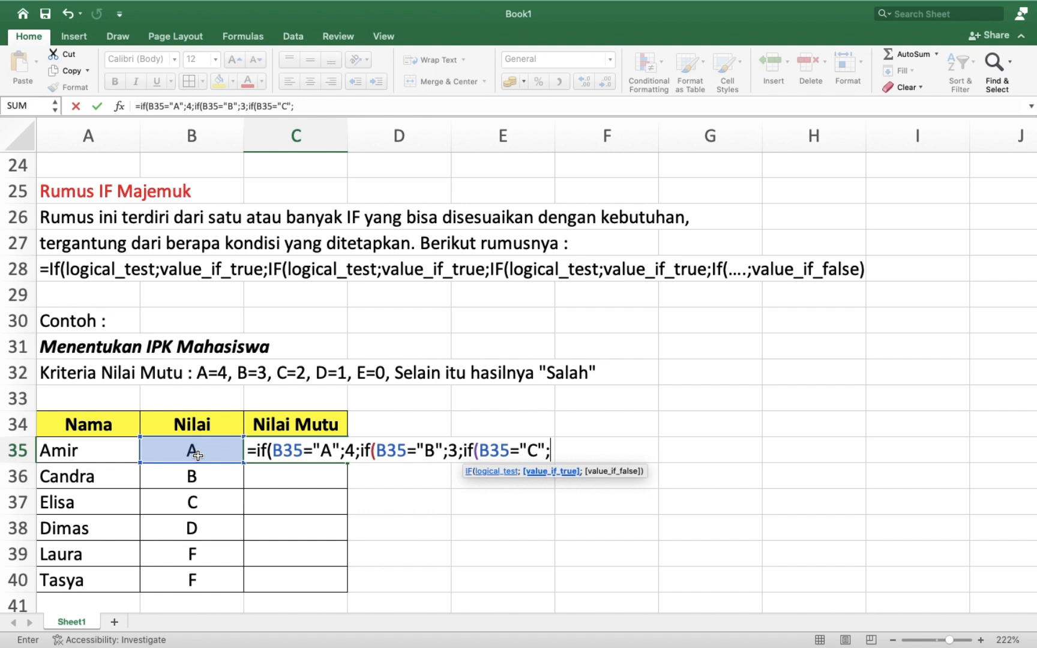
text(3;)
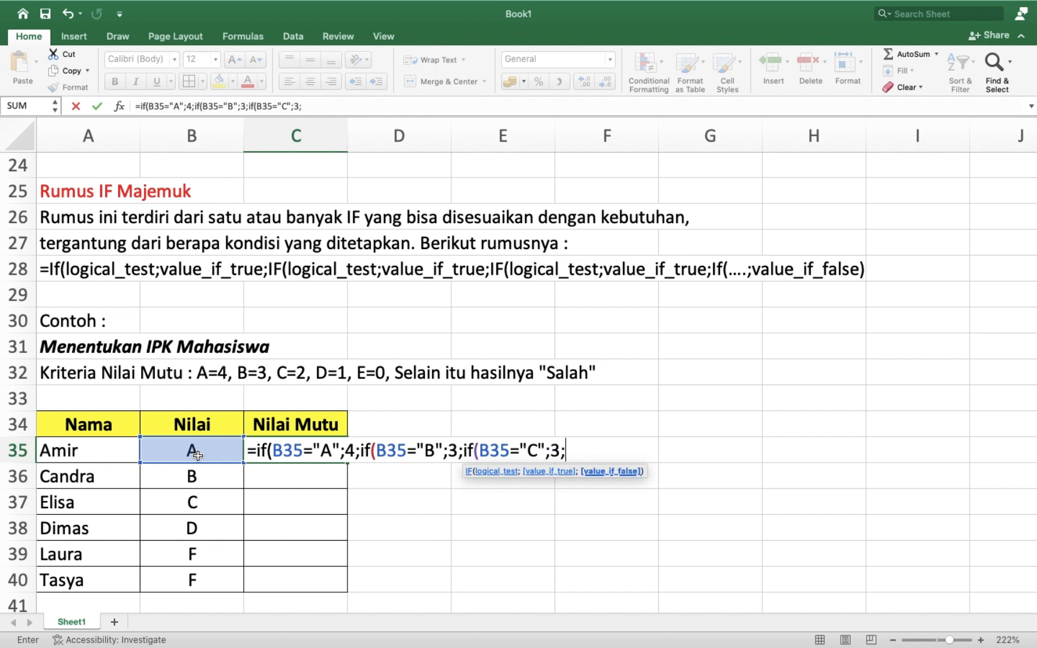
Step: Add a fourth nested IF to the C35 formula that returns 1 when B35 equals "D"
text(if)
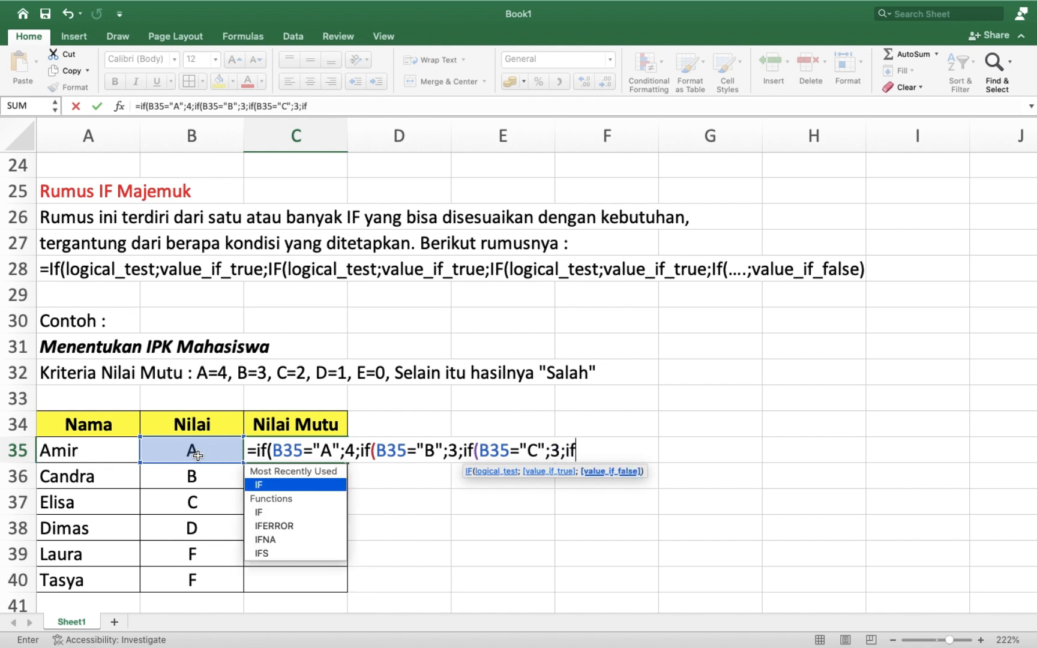
text(()
click(197, 455)
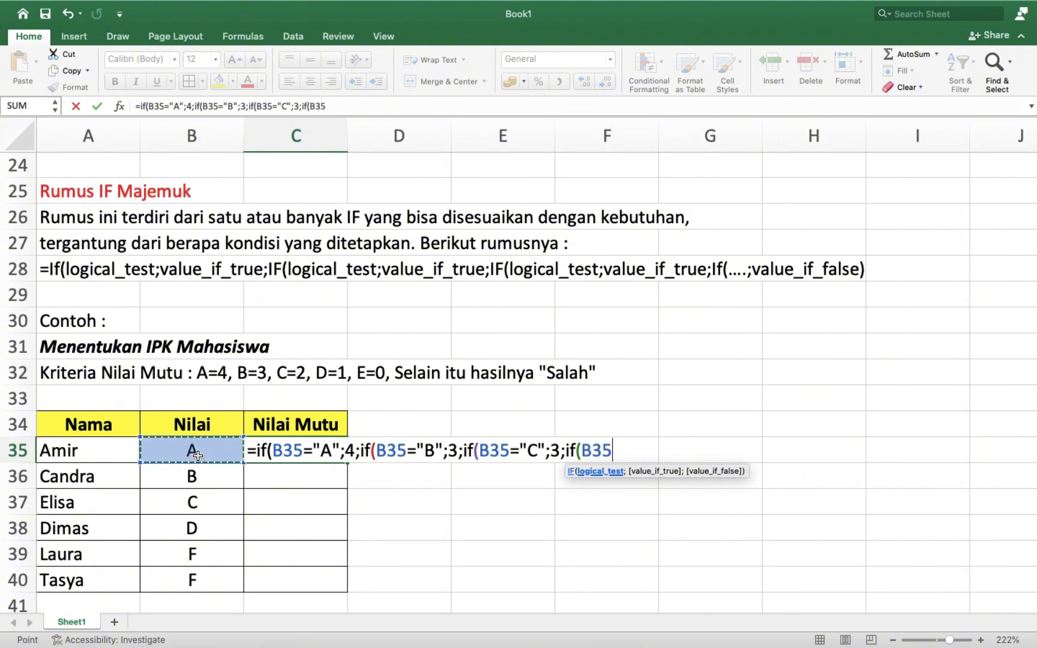
text(="D")
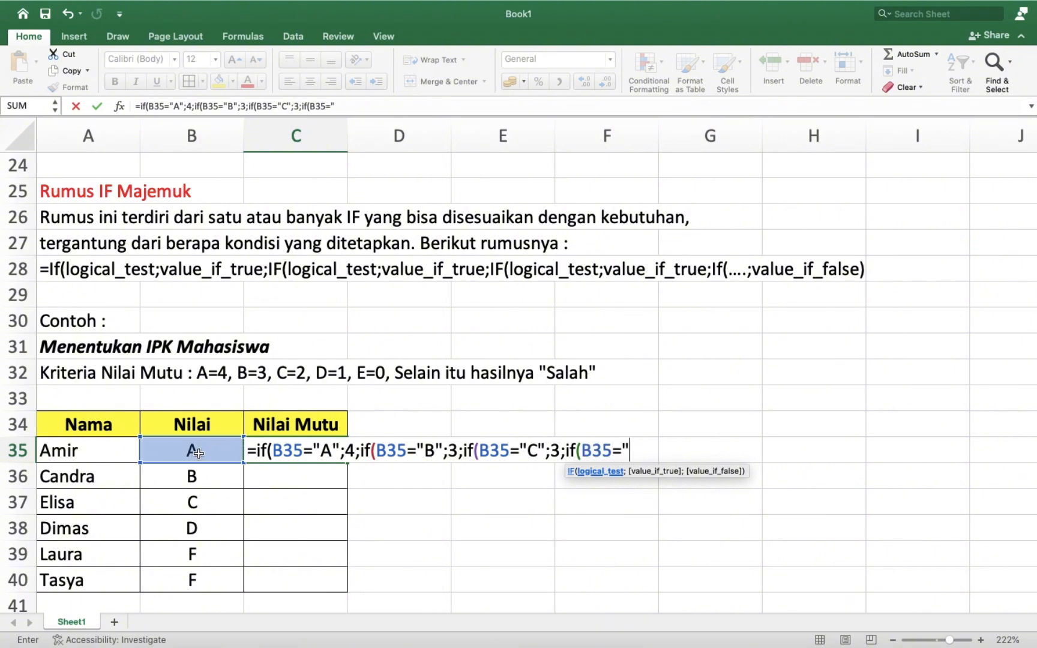
text(;)
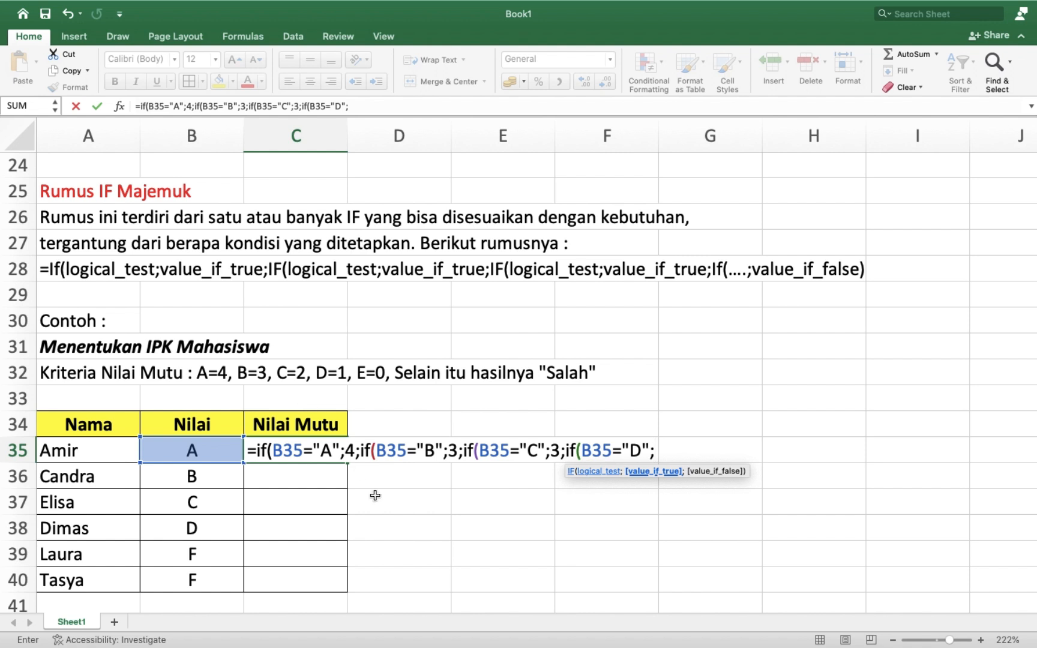
text(1;If)
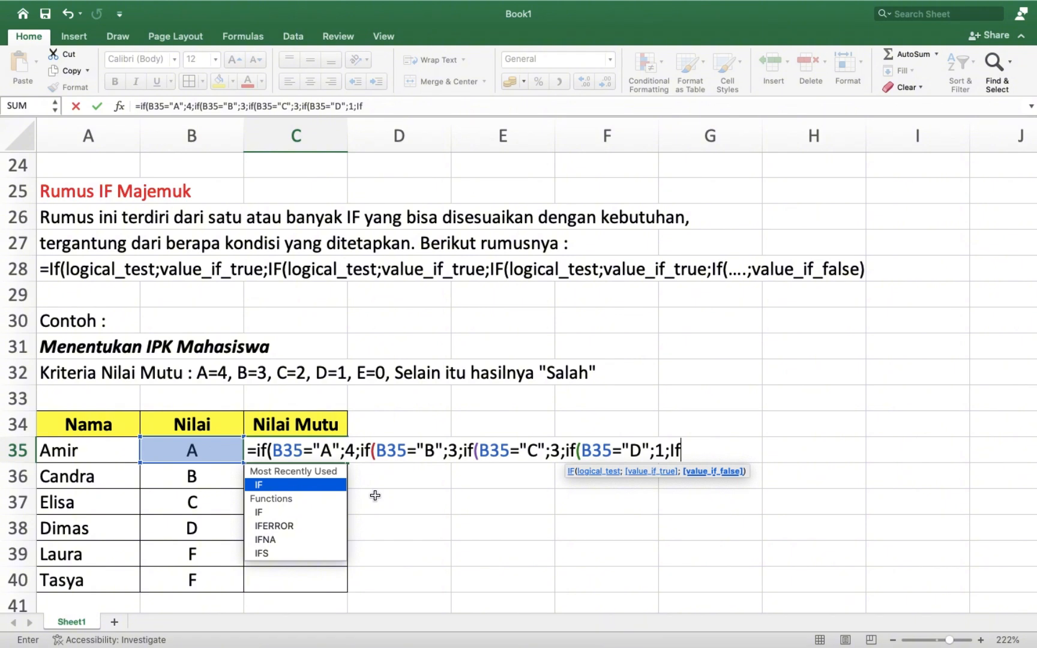
Step: Add a fifth nested IF to the C35 formula that returns 0 when B35 equals "E"
text(()
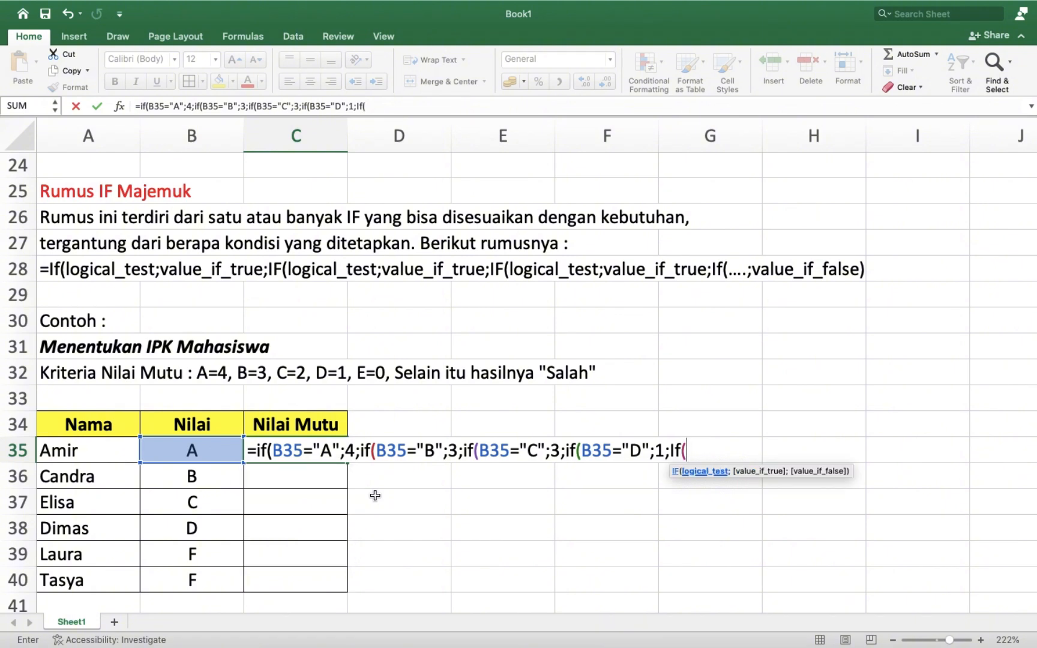
click(214, 451)
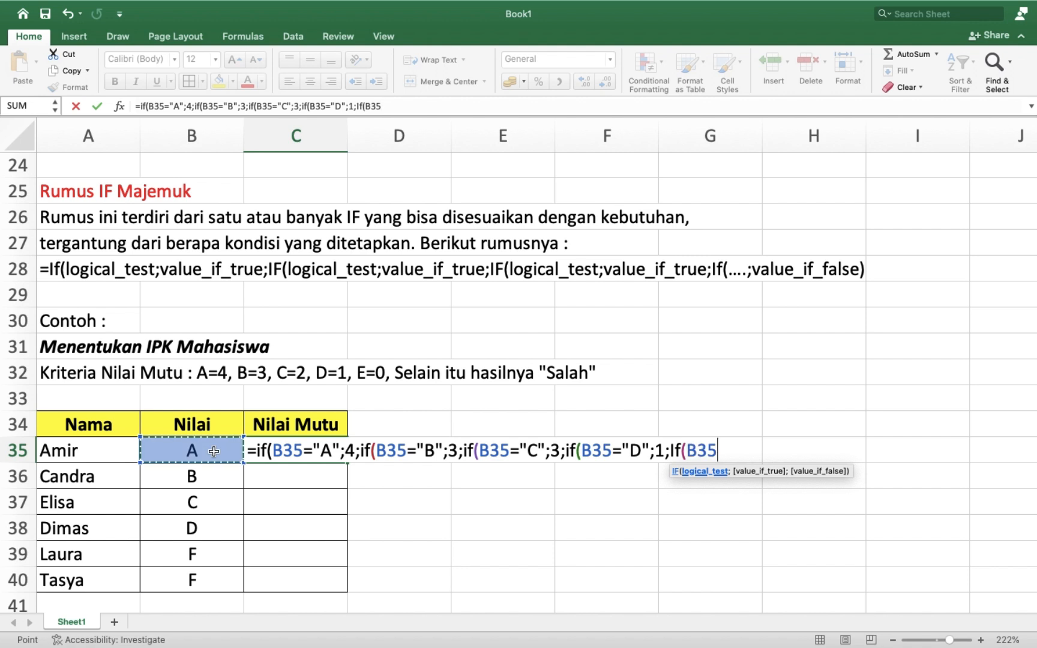
text(=")
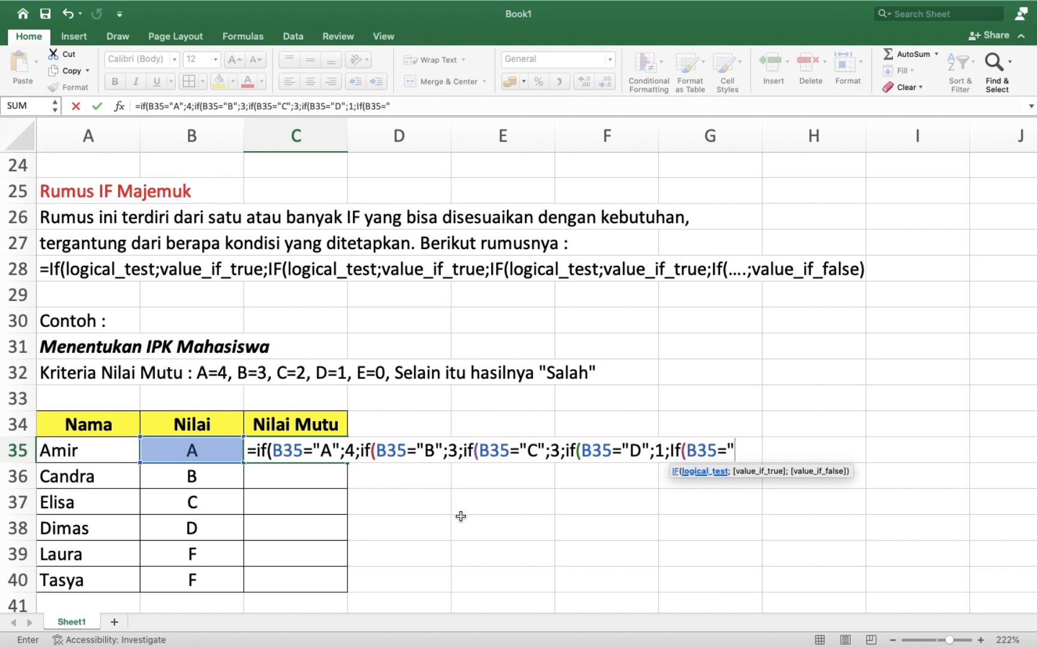
text(E";0)
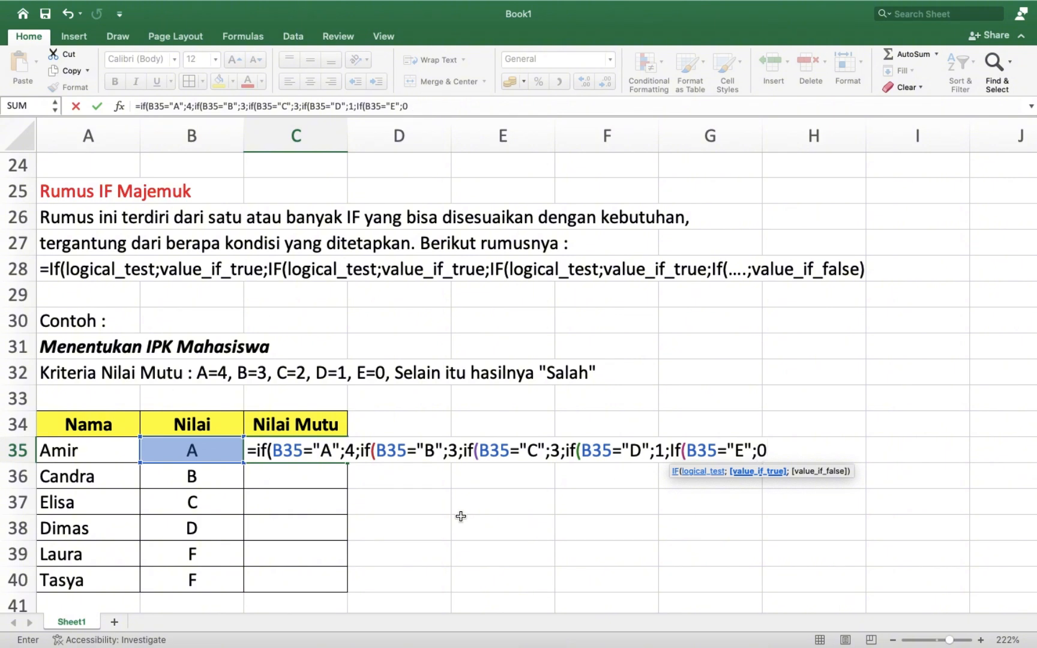
text(;)
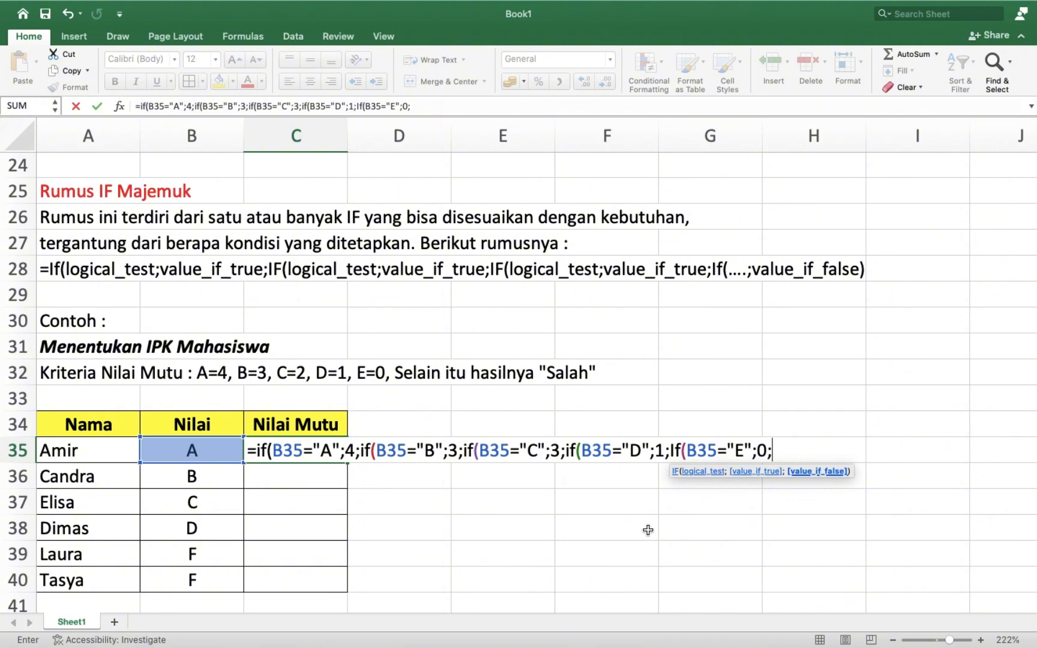
Step: Complete the C35 formula with "Salah" as the final false value and five closing parentheses, and enter it
text("SA)
key(BackSpace)
text(alah")
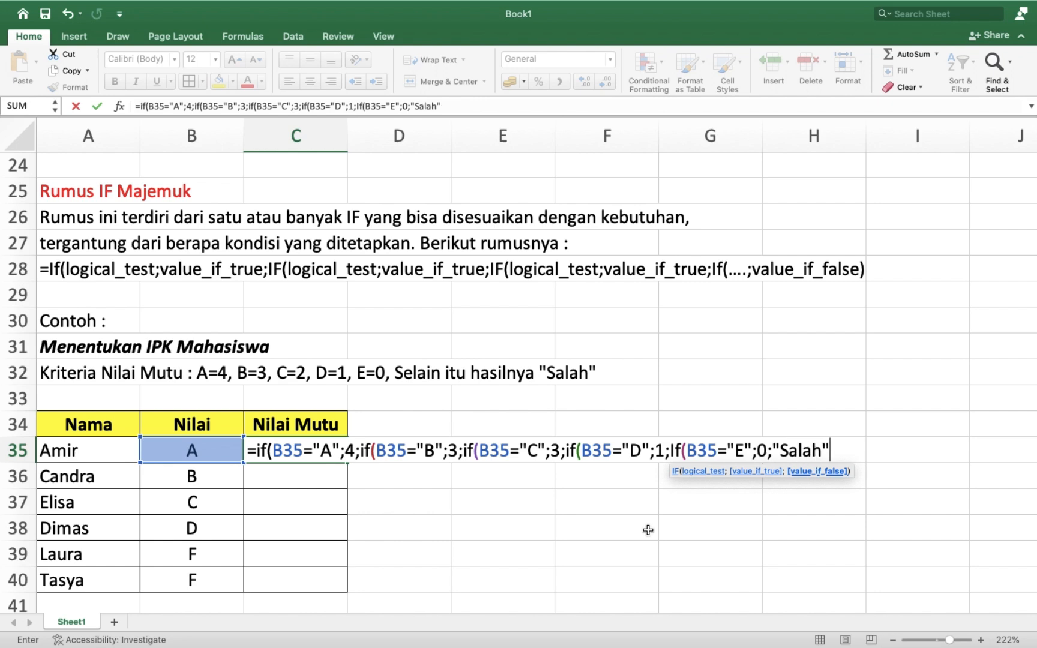
text())
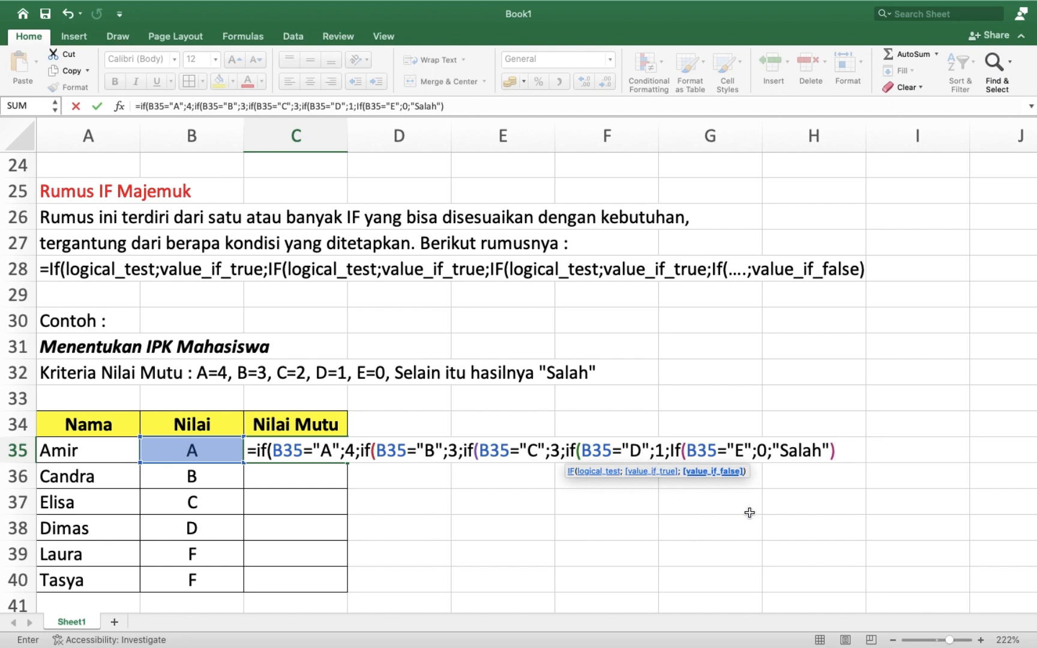
text()))))
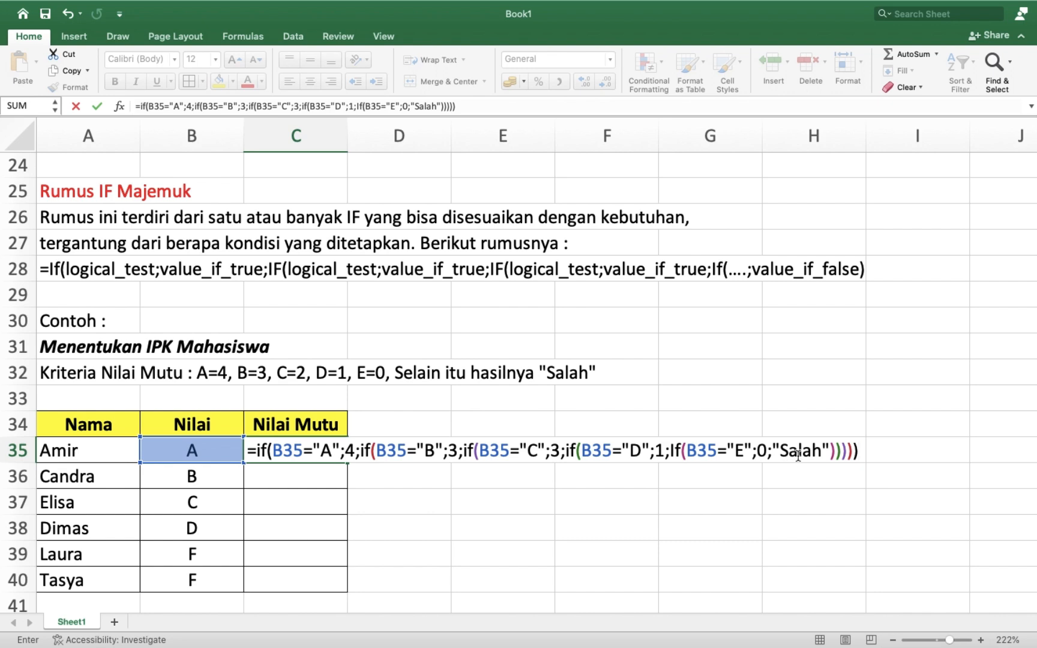
key(Return)
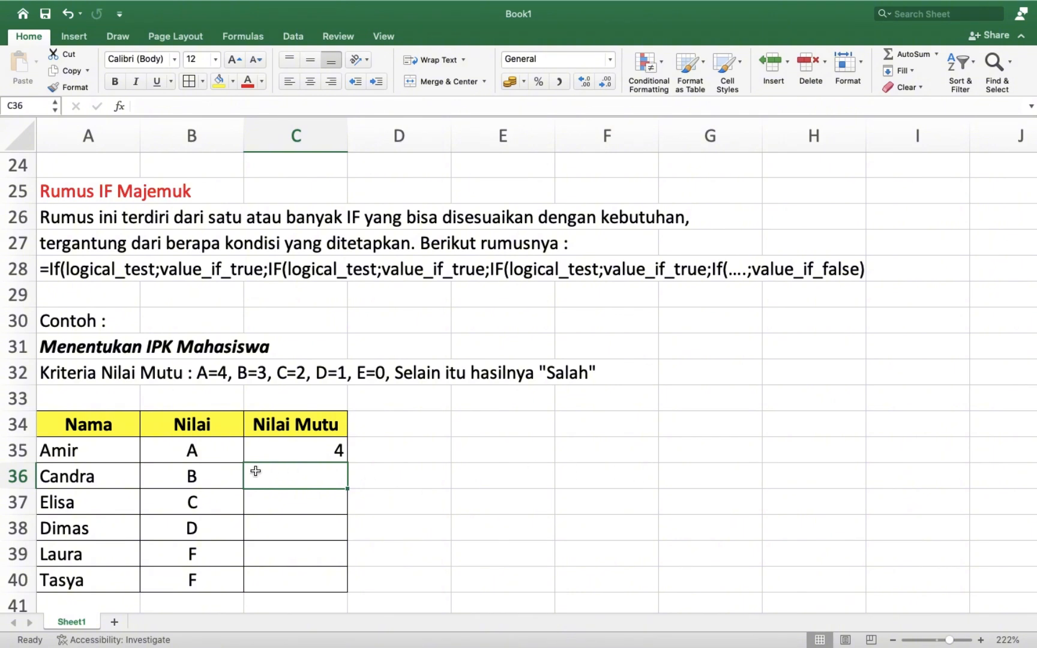
Step: Fill the C35 formula down the Nilai Mutu column to C40 and centre the results horizontally
click(311, 455)
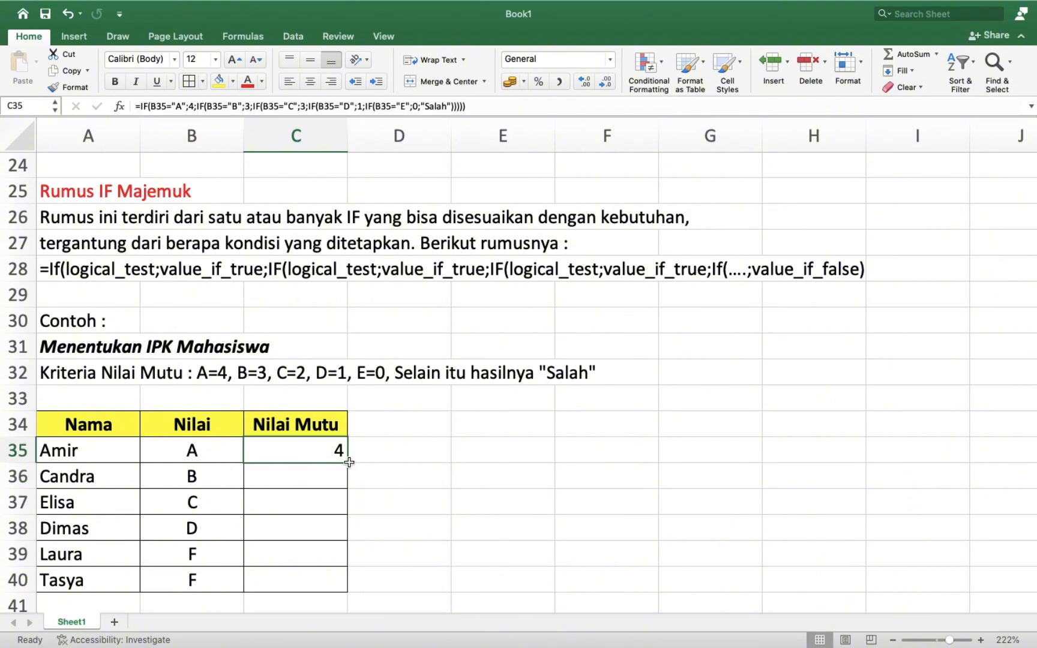
drag(349, 462, 348, 593)
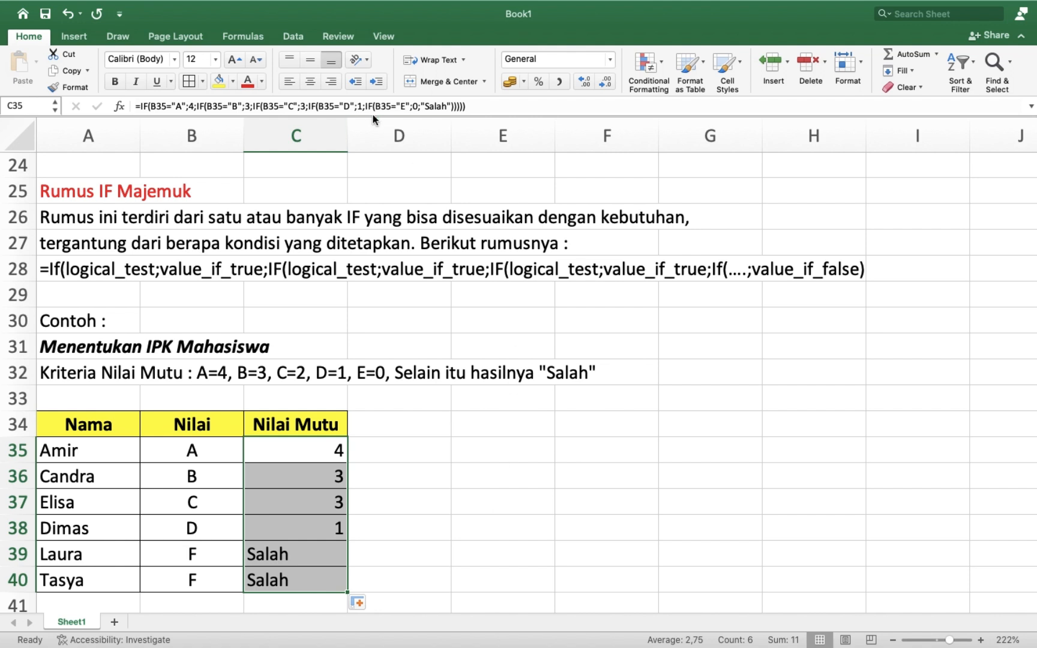
click(311, 81)
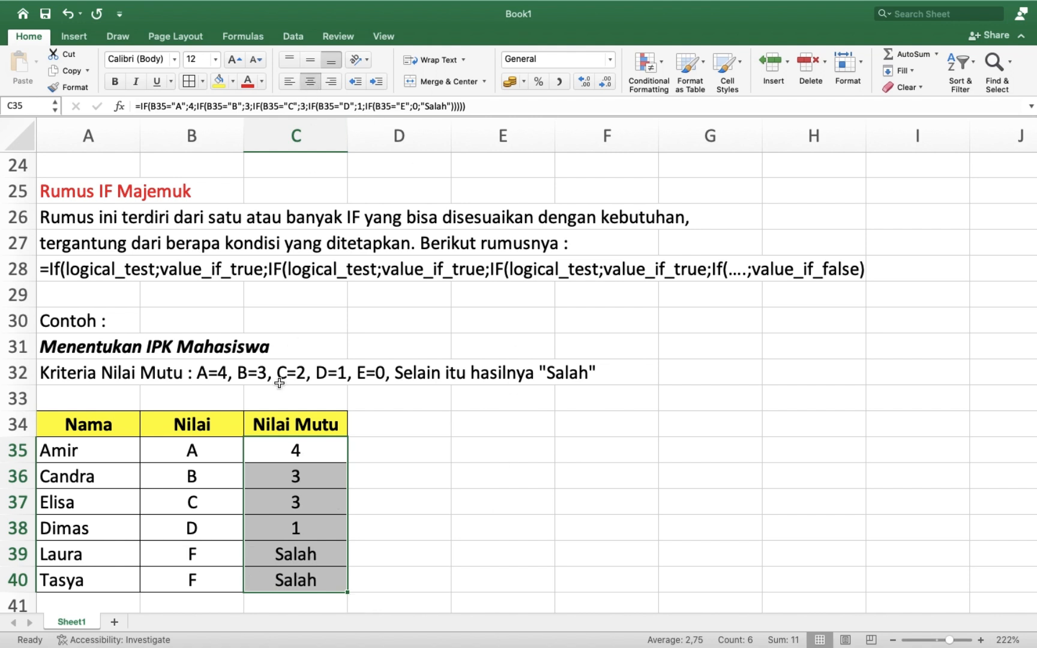
click(396, 494)
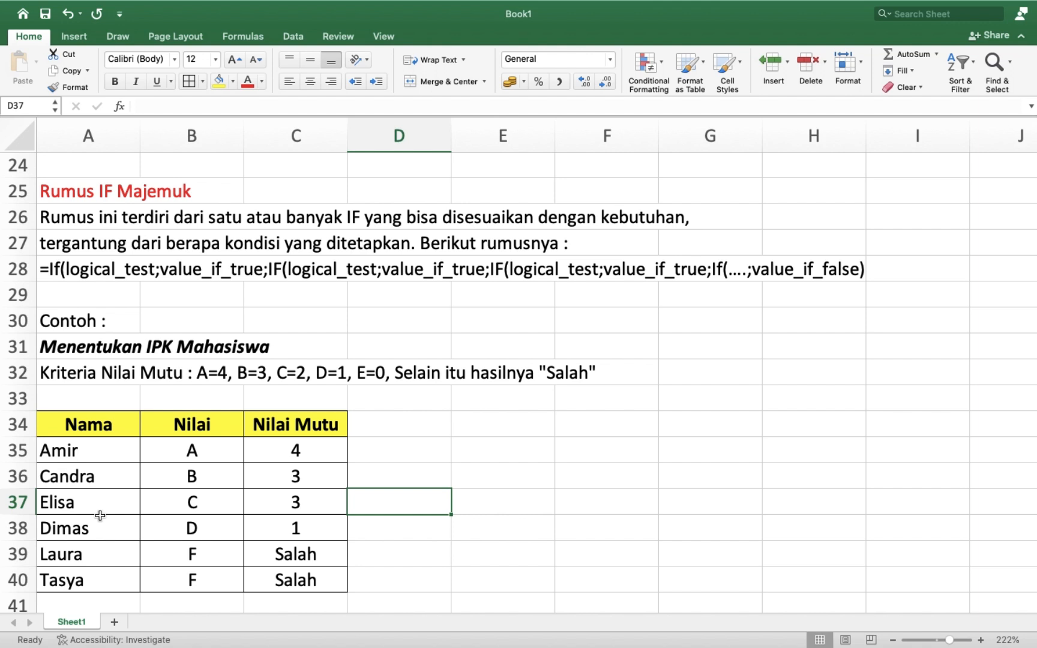
Step: Correct the nested IF formula in C35 so that grade "C" returns 2
click(193, 500)
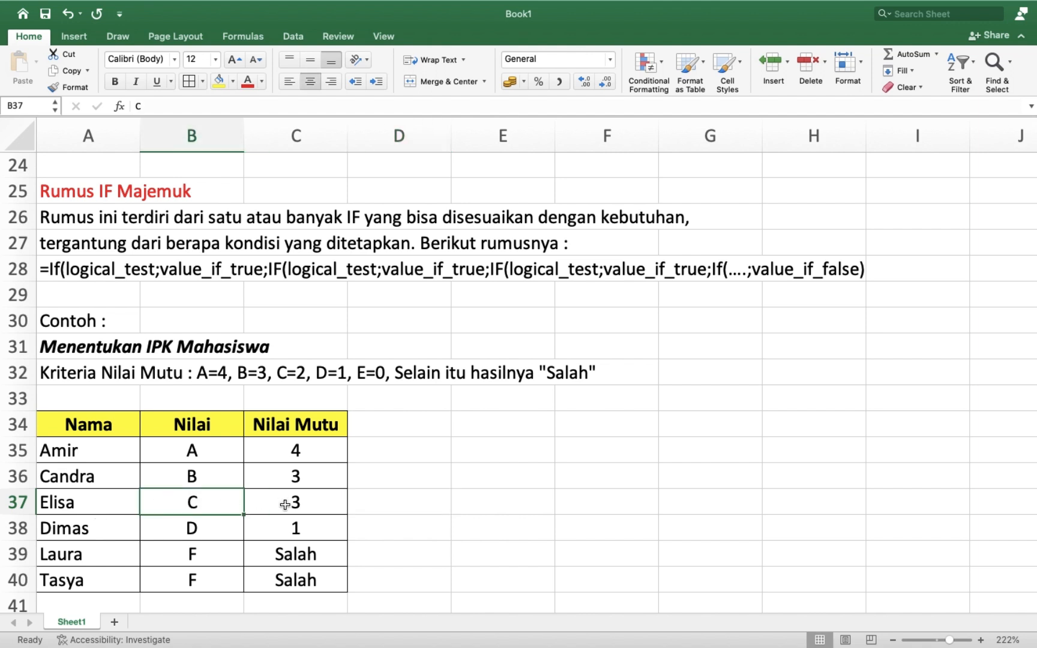
double_click(298, 450)
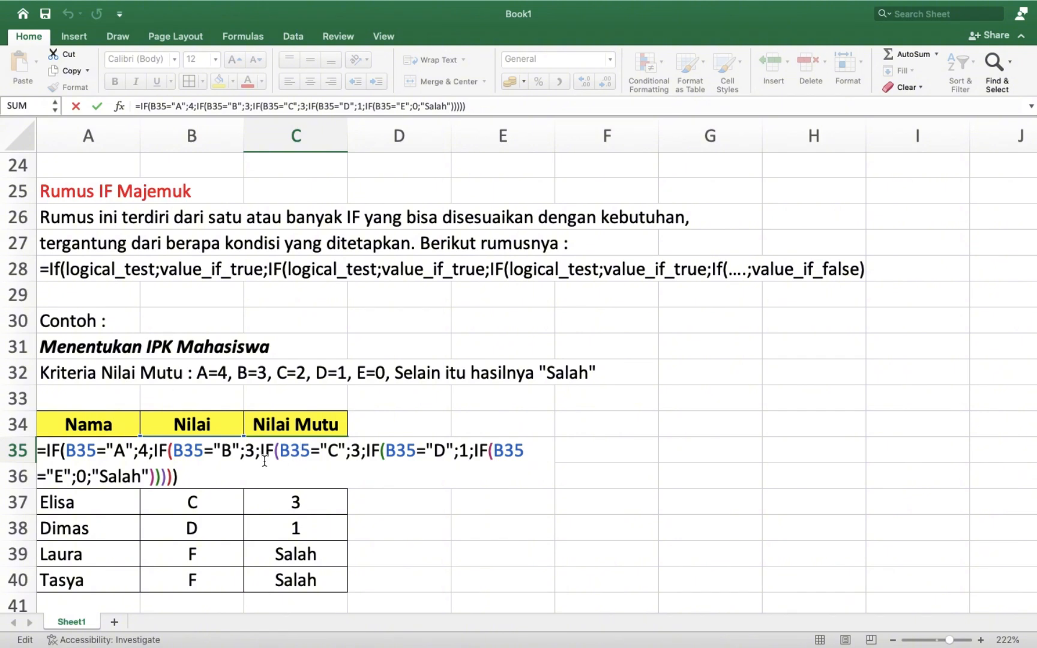
click(361, 450)
key(BackSpace)
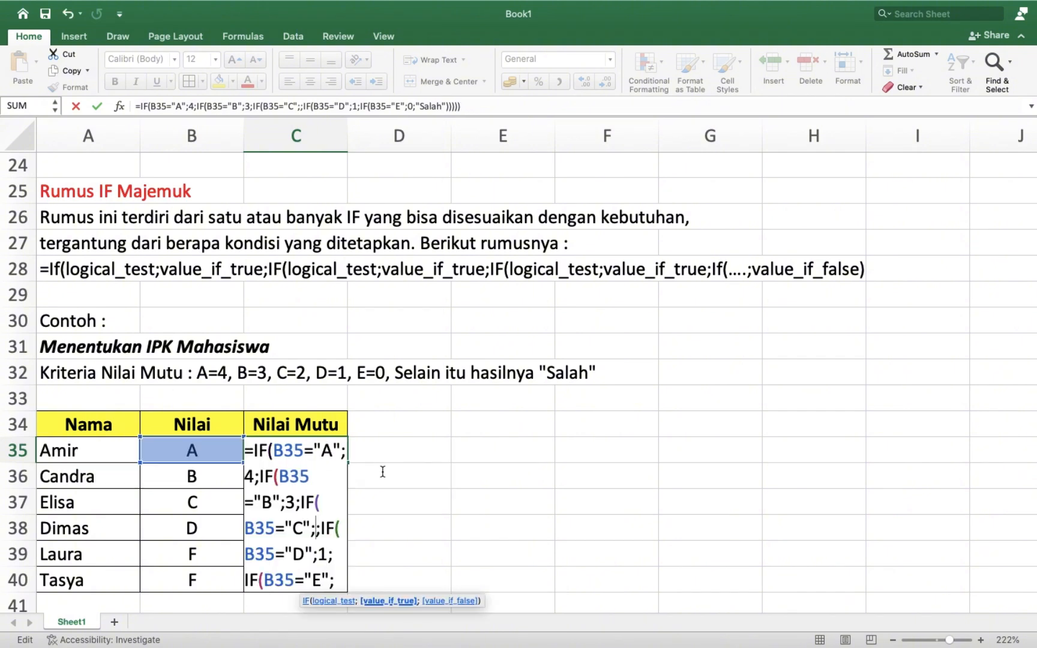
text(2)
key(Return)
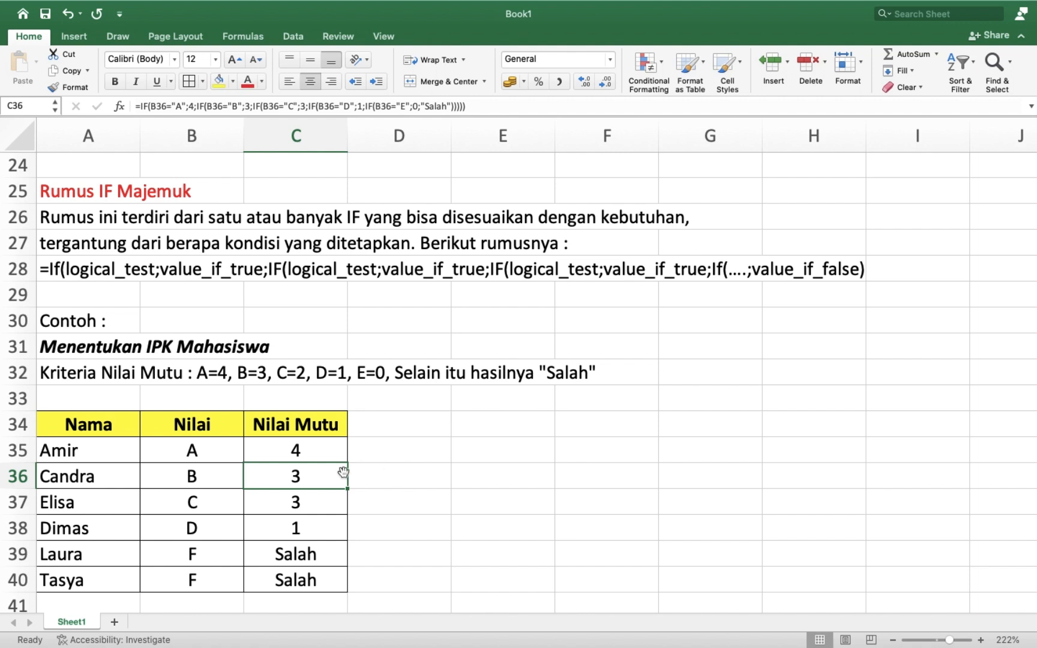
Step: Recheck the corrected formula in C35 and fill it down the Nilai Mutu column to C40 again
click(327, 453)
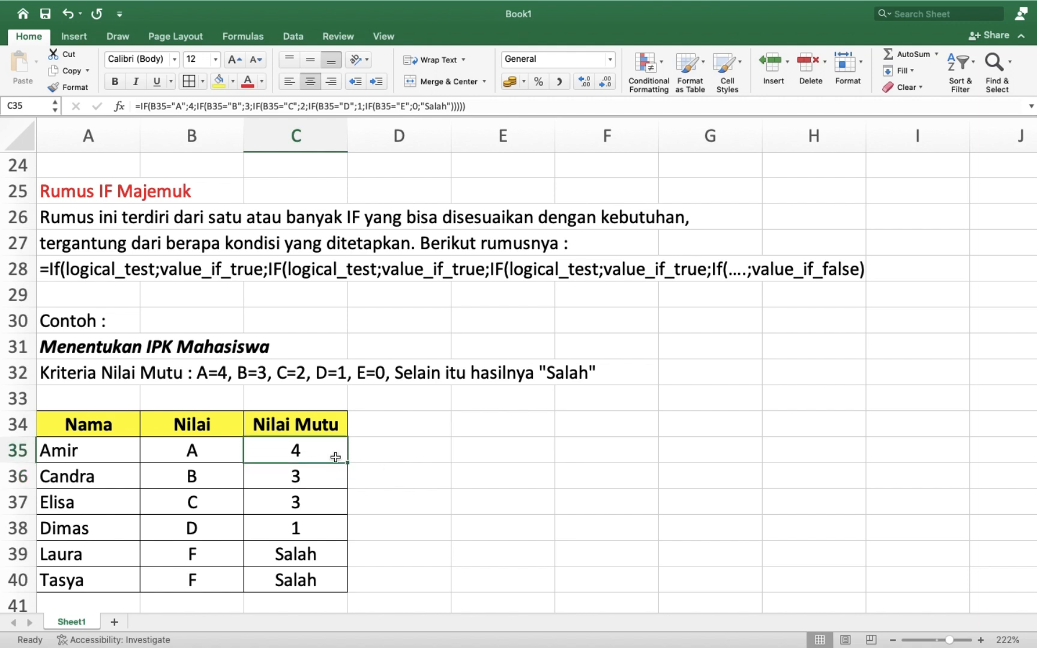
double_click(335, 454)
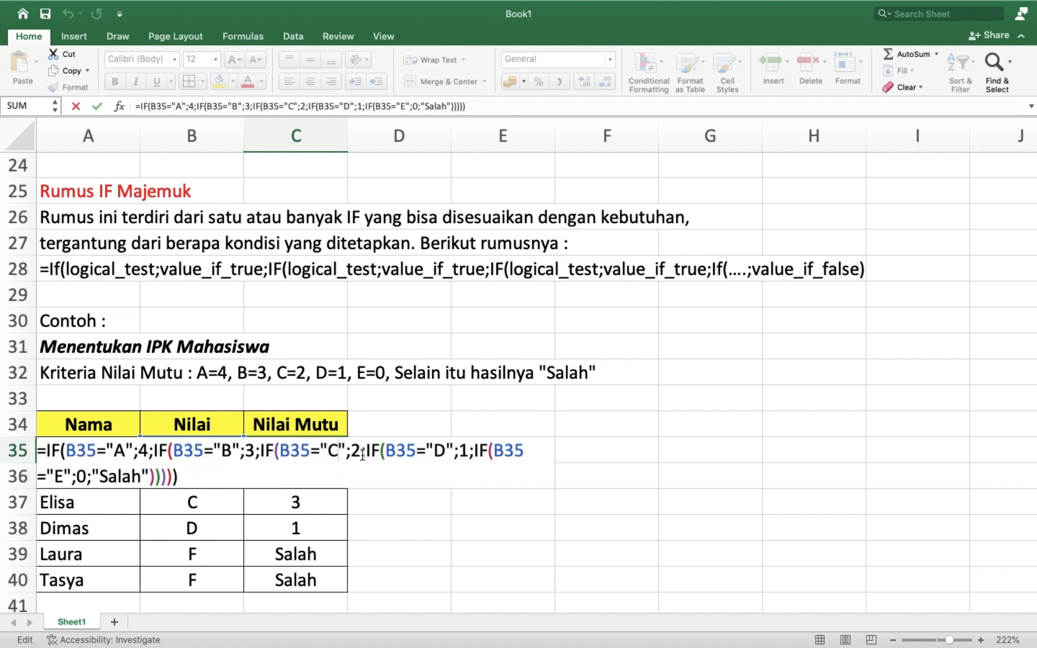
key(Return)
key(Up)
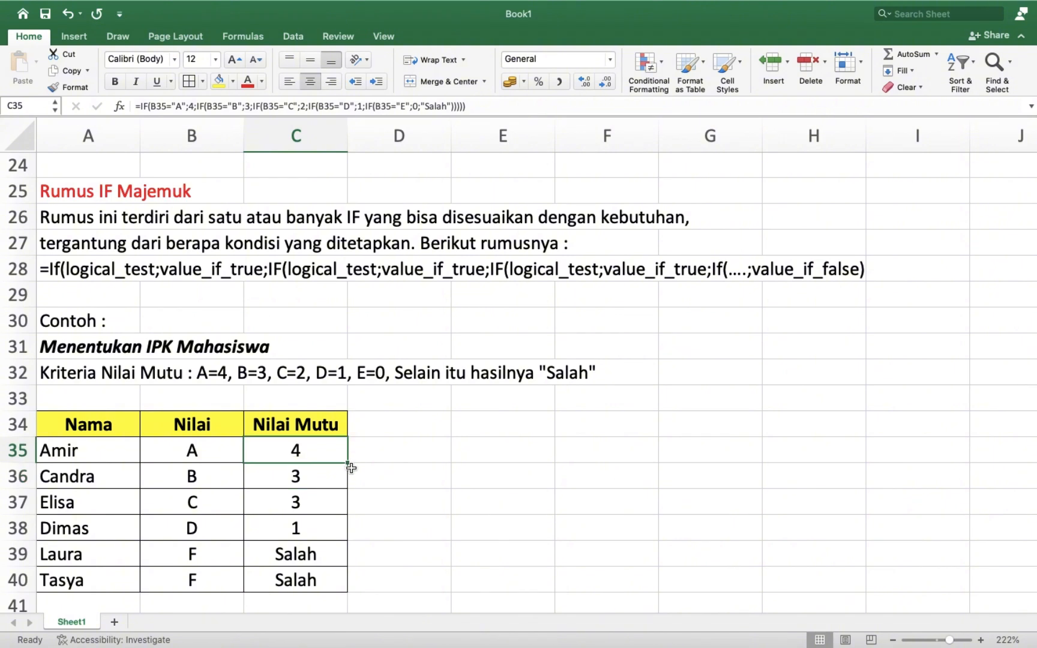
drag(348, 464, 352, 593)
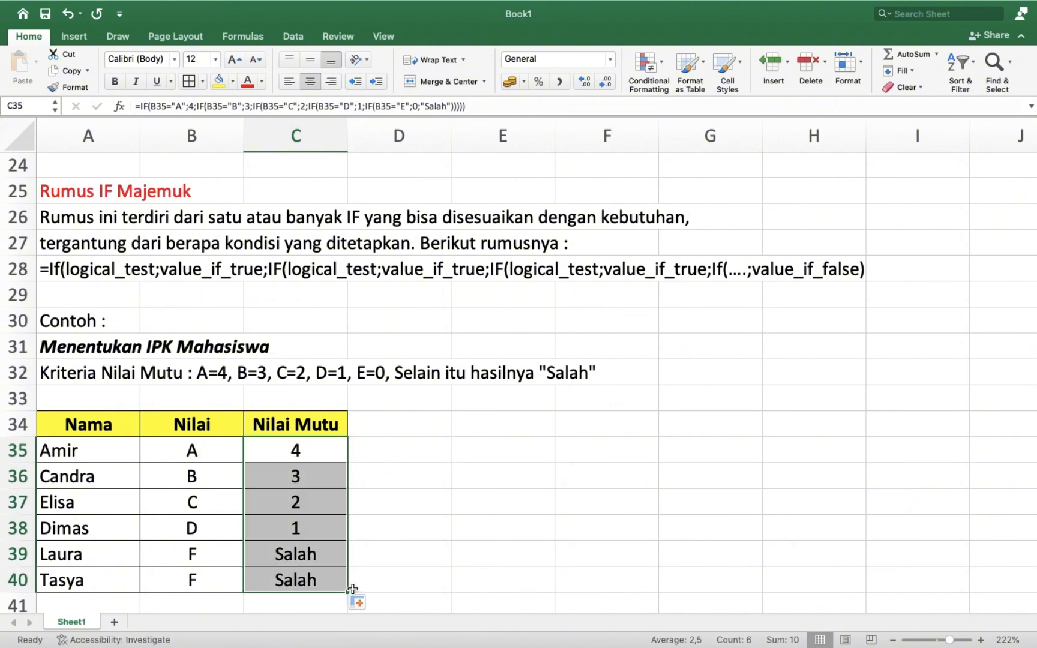
Step: Change the Nilai grades in B39 to "E" and in B40 to "A" to test the nested IF formula
click(419, 520)
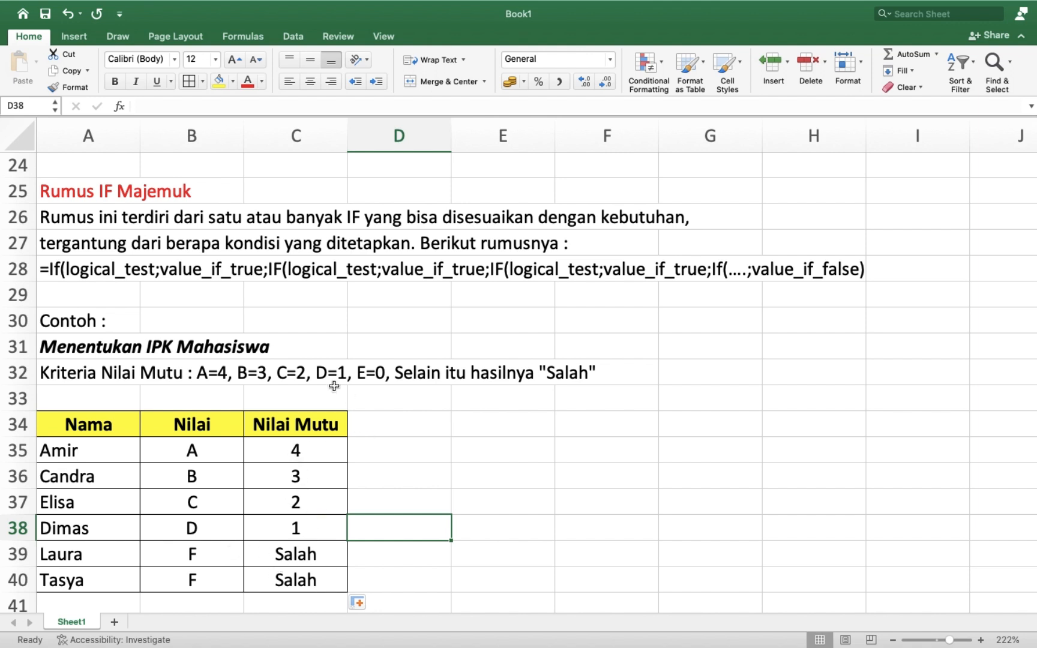
click(197, 556)
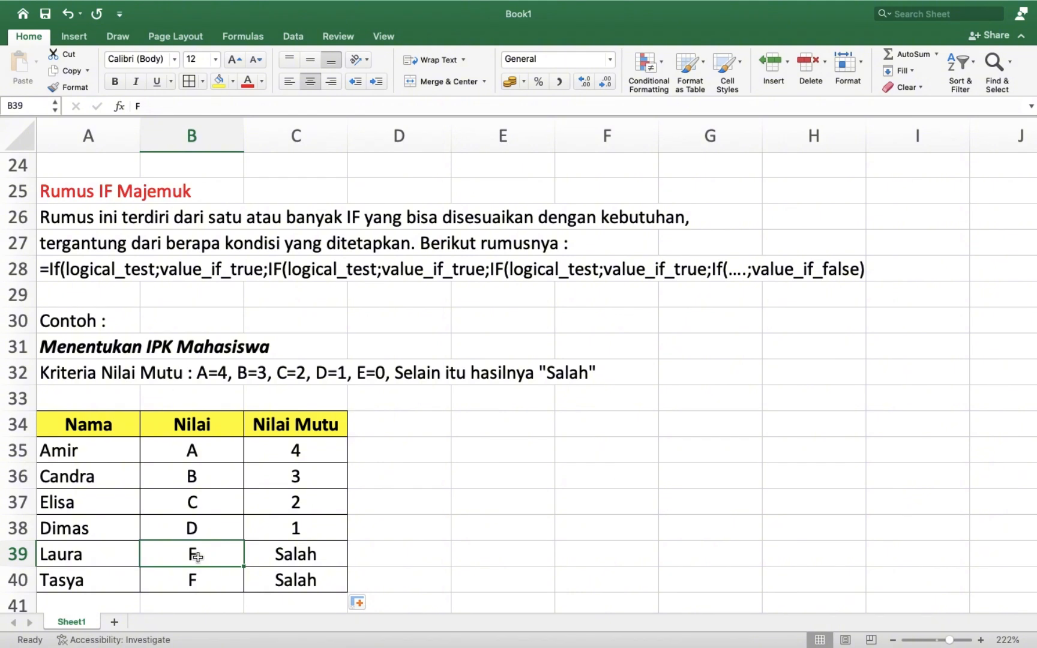
text(E)
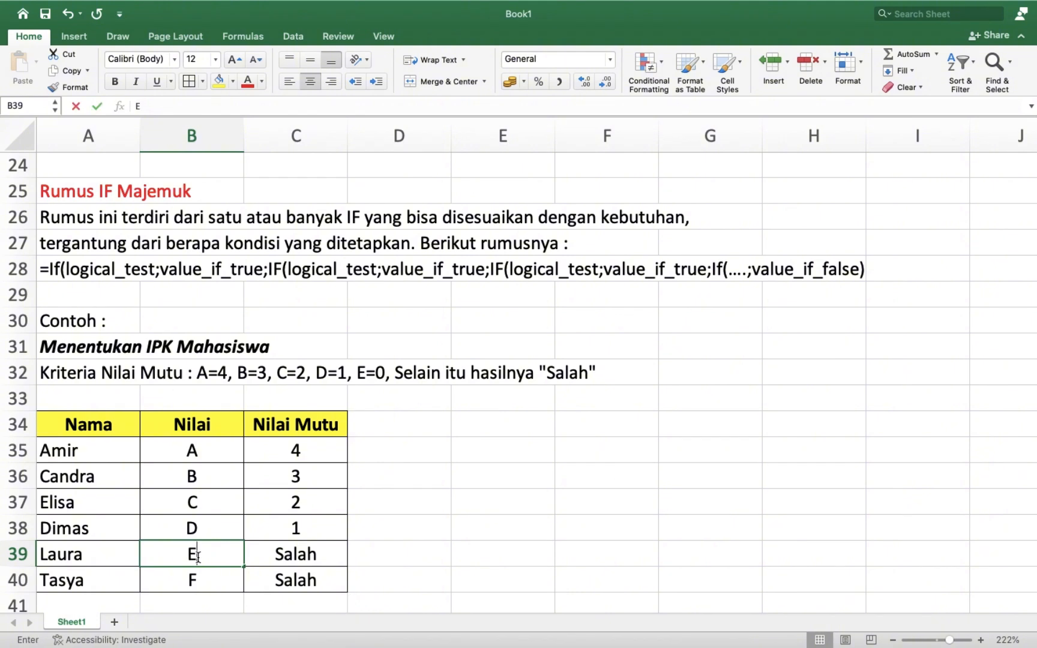
key(Return)
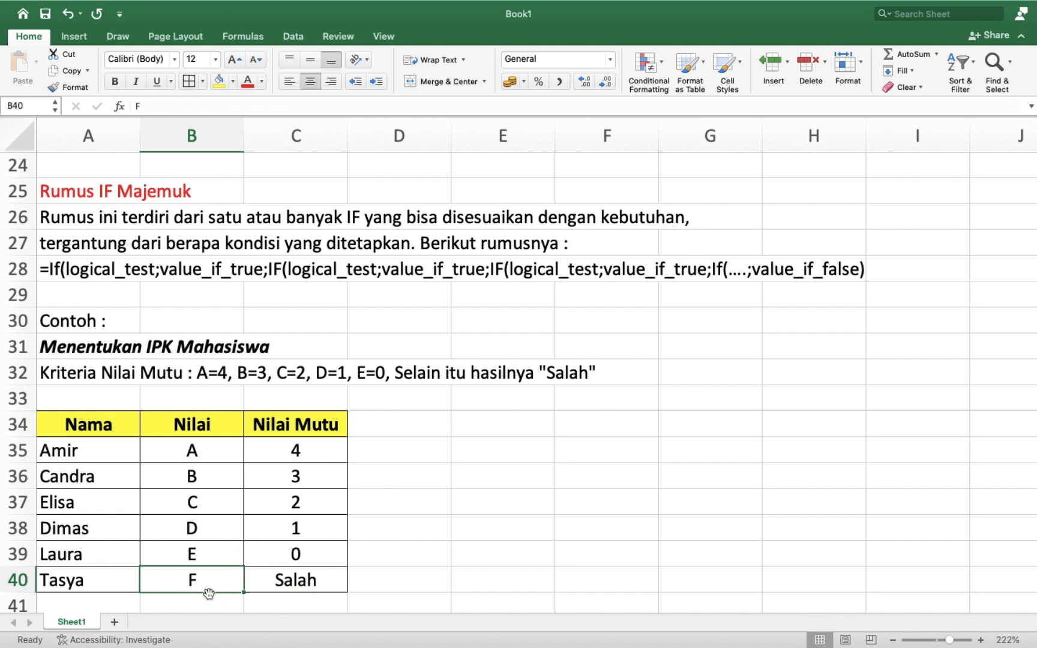
text(A)
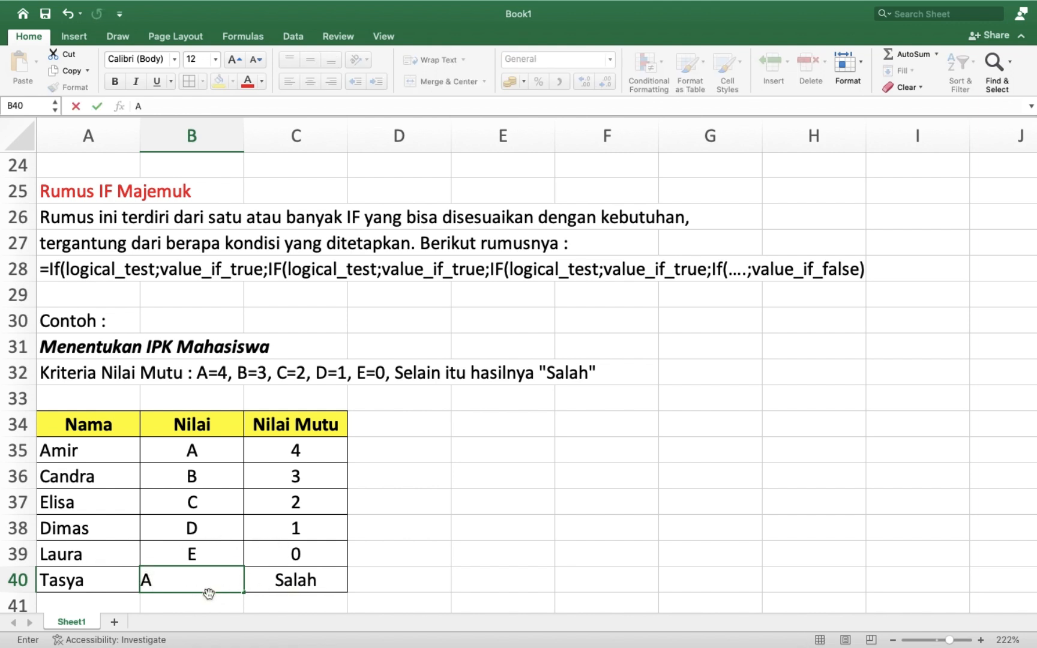
key(Return)
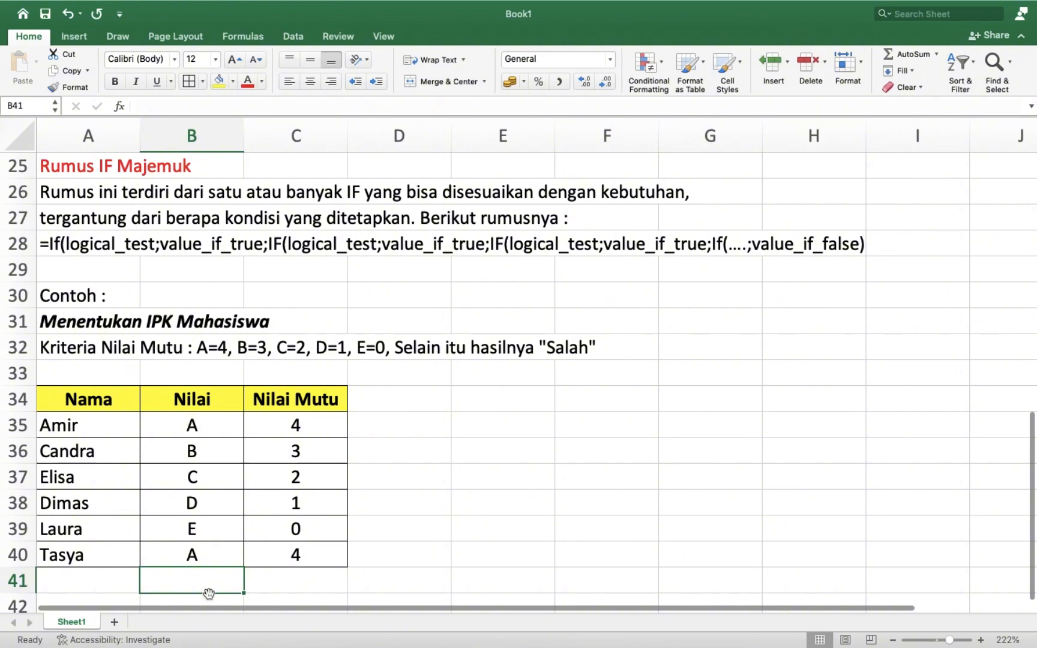
click(394, 547)
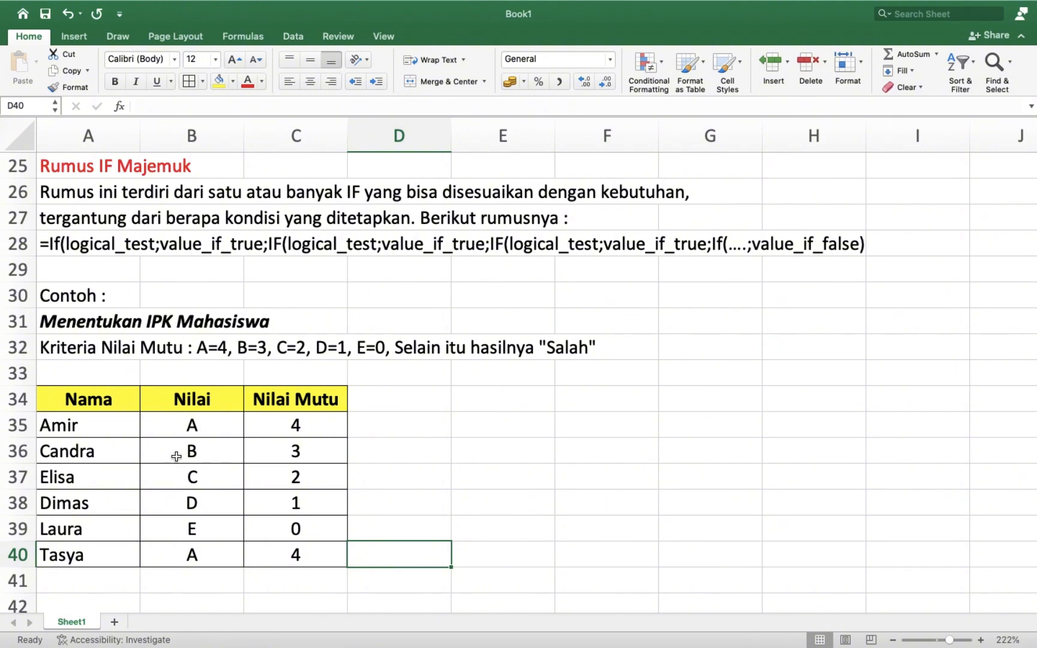
click(416, 493)
click(419, 547)
click(475, 422)
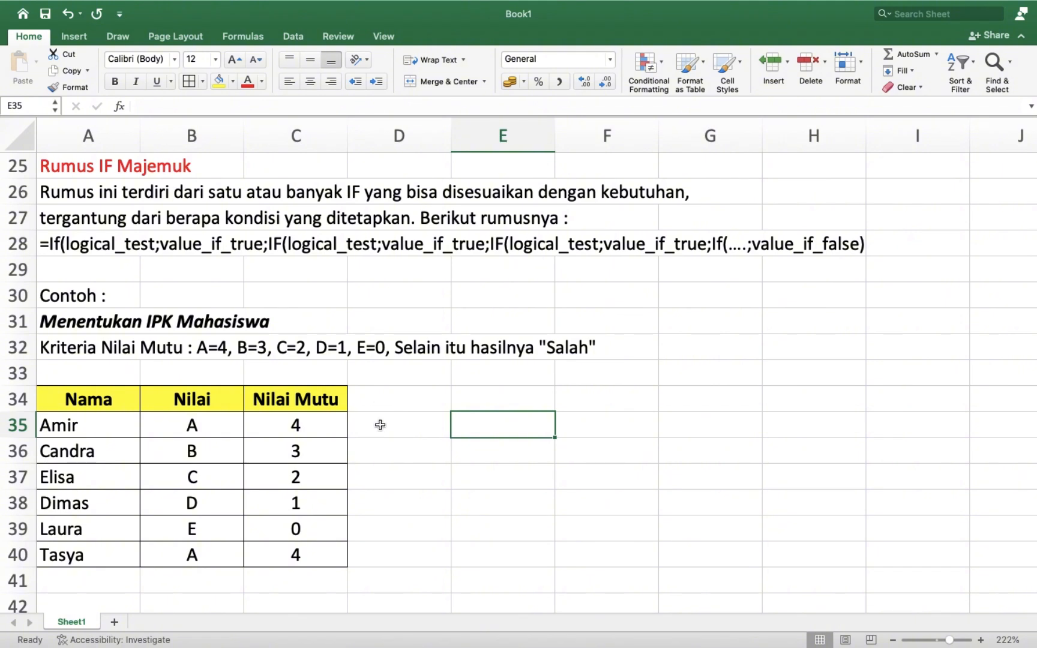
scroll(416, 269, down, 1)
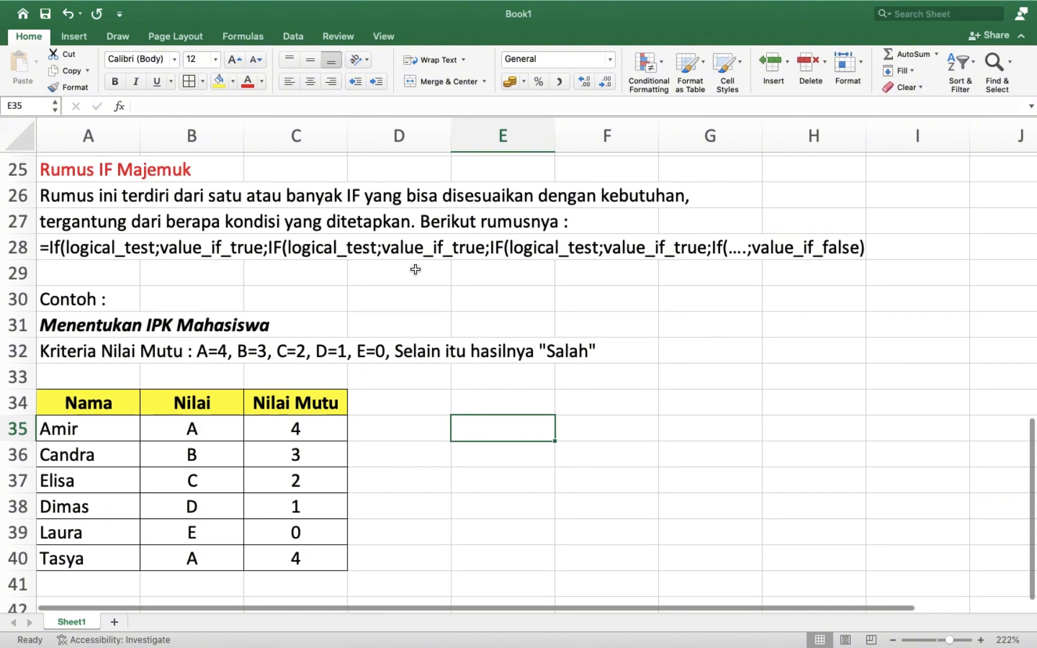
scroll(415, 269, down, 1)
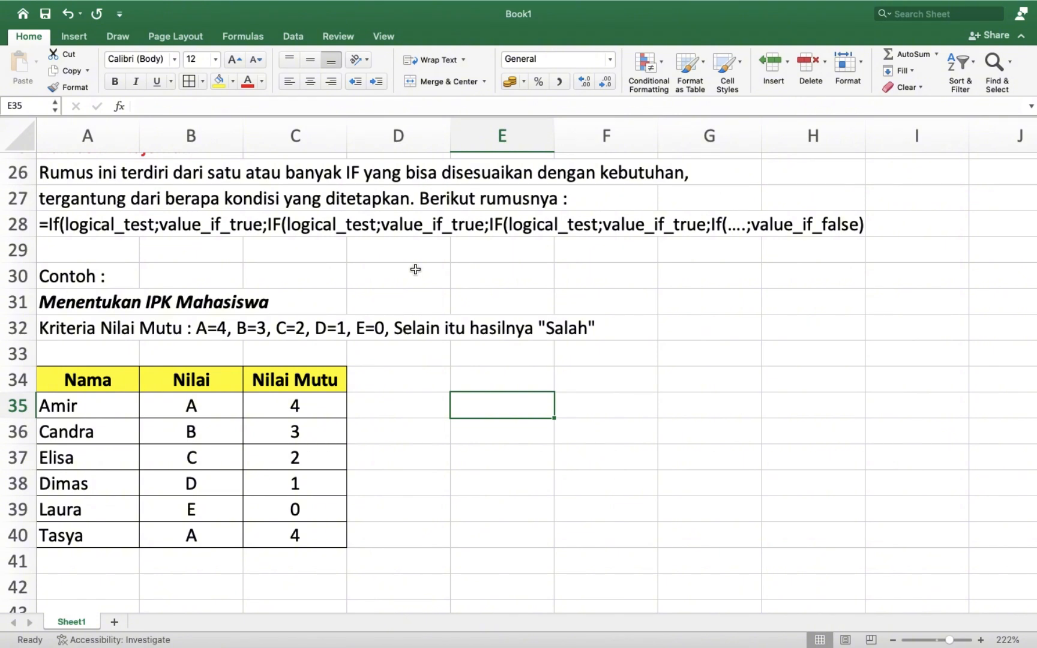
mouse_move(757, 5)
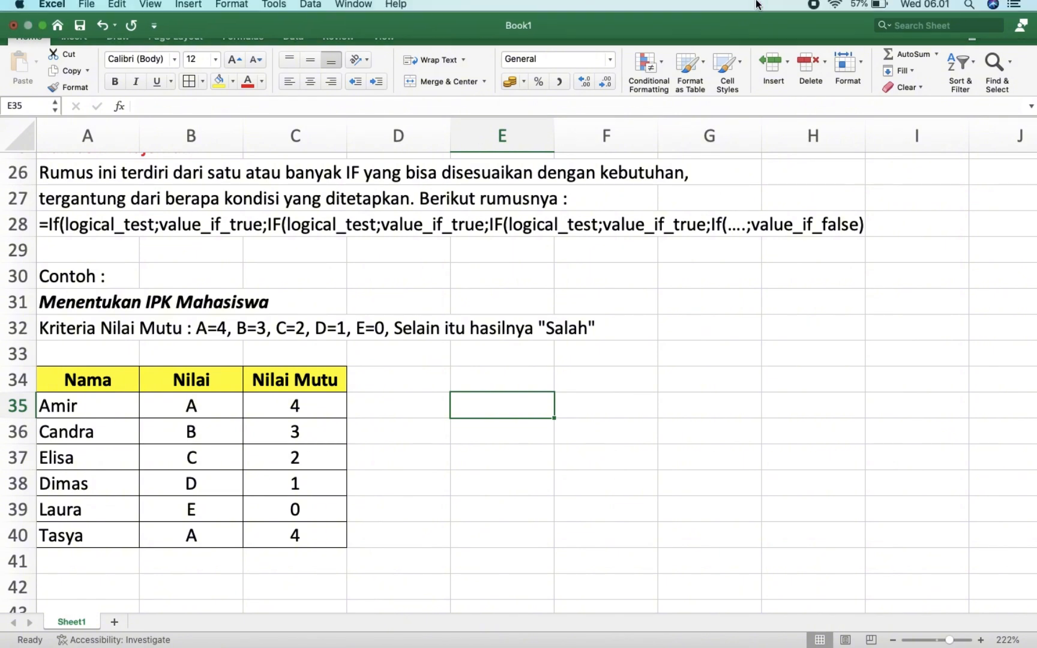